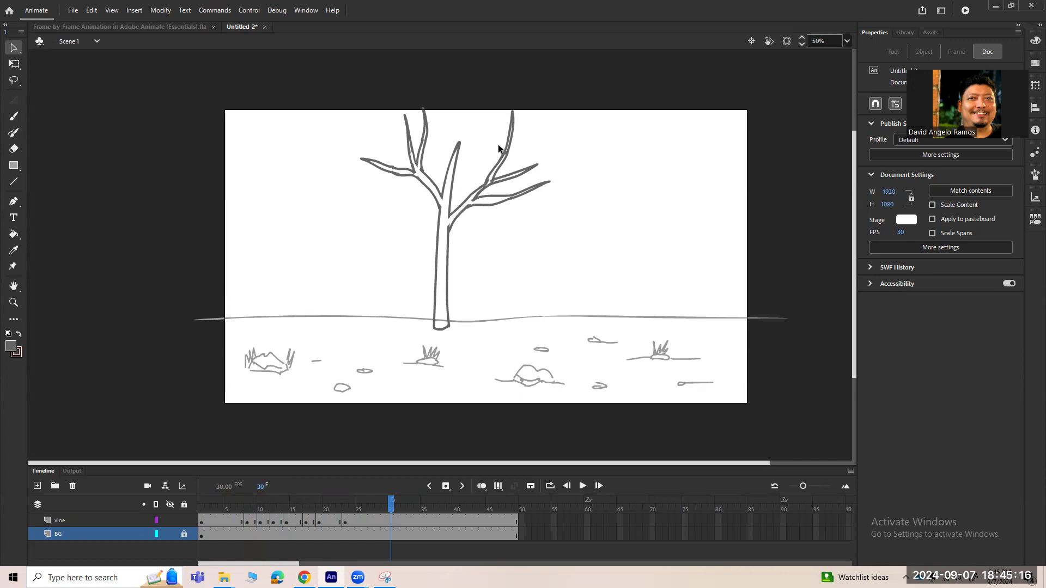
# Try shortening the full tree at frame 23 on the vine layer with Free Transform, and play back the animation
pyautogui.moveTo(390, 504)
pyautogui.mouseDown()
pyautogui.moveTo(247, 504)
pyautogui.moveTo(375, 492)
pyautogui.mouseUp()
pyautogui.moveTo(367, 502); pyautogui.dragTo(336, 489)
pyautogui.press('l')
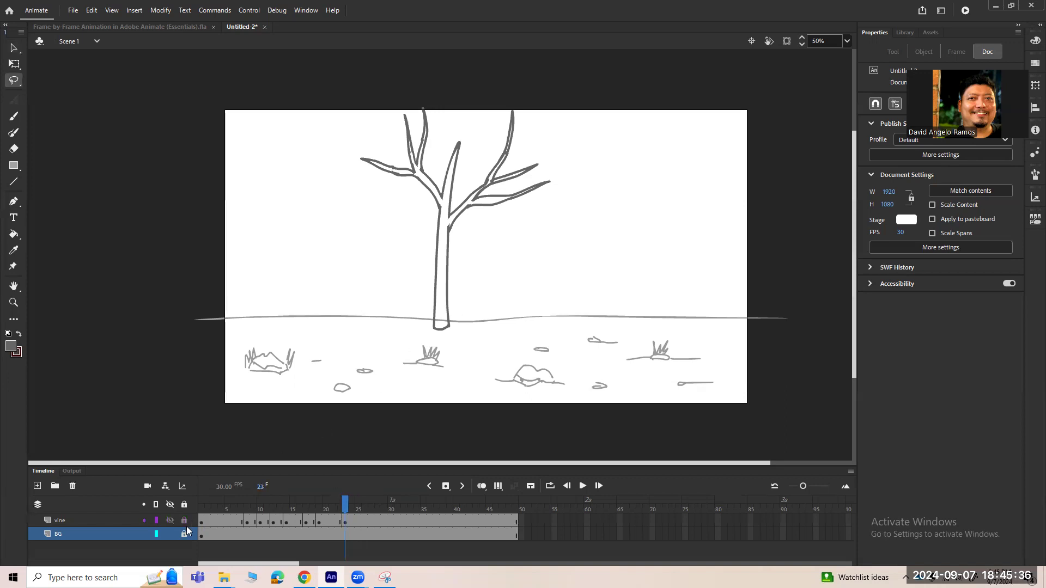
pyautogui.click(424, 338)
pyautogui.click(620, 325)
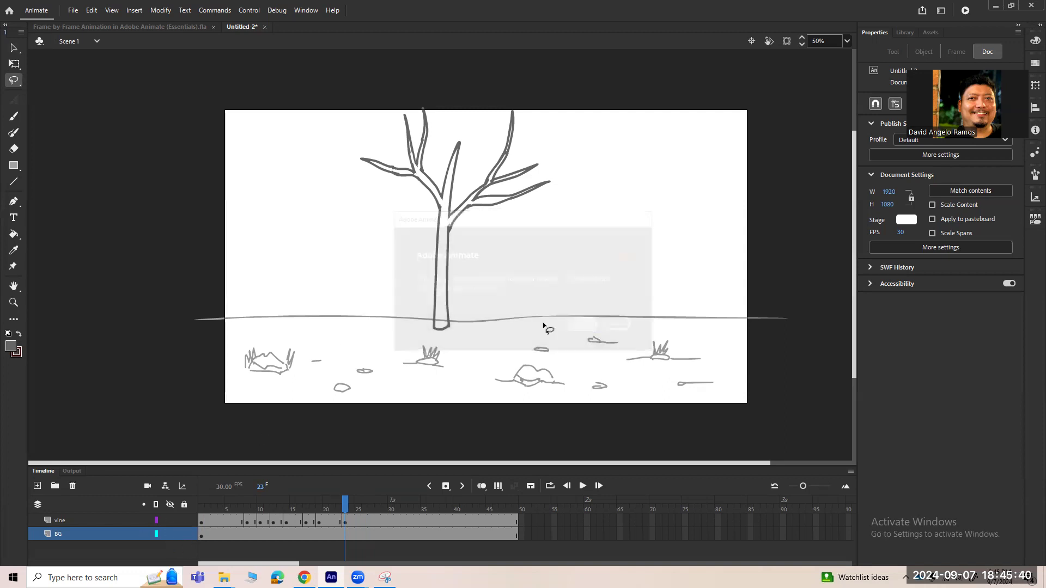
pyautogui.click(122, 521)
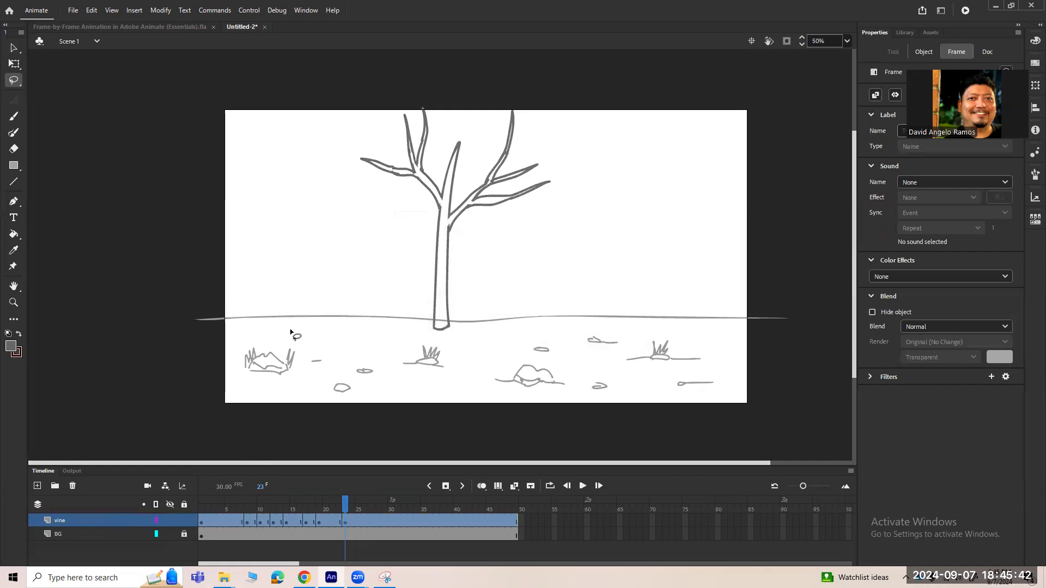
pyautogui.moveTo(475, 280)
pyautogui.mouseDown()
pyautogui.moveTo(535, 245)
pyautogui.moveTo(553, 119)
pyautogui.moveTo(360, 109)
pyautogui.moveTo(315, 251)
pyautogui.moveTo(395, 361)
pyautogui.moveTo(477, 342)
pyautogui.moveTo(561, 229)
pyautogui.mouseUp()
pyautogui.press('q')
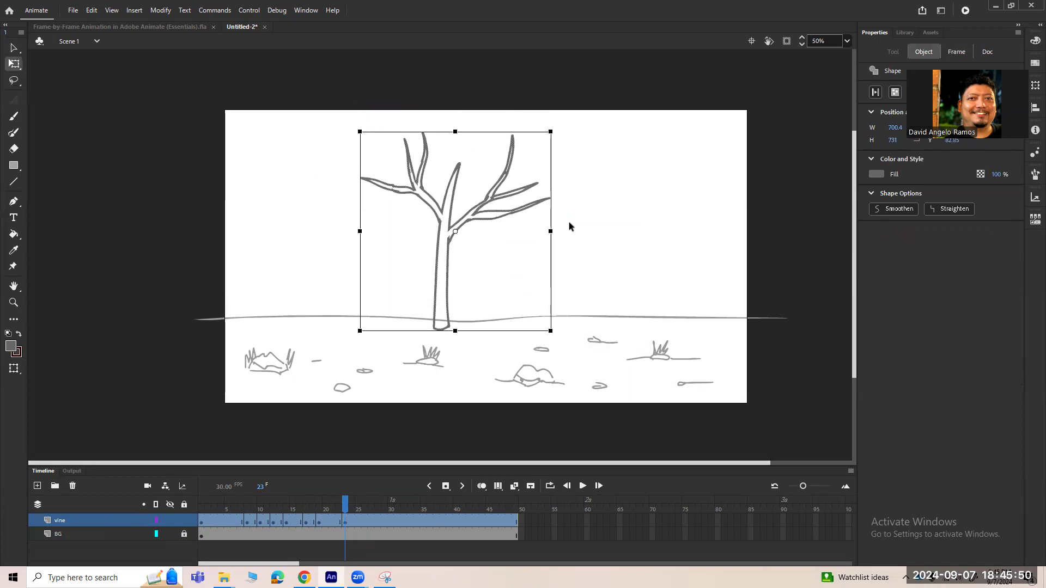
pyautogui.click(579, 235)
pyautogui.press('Return')
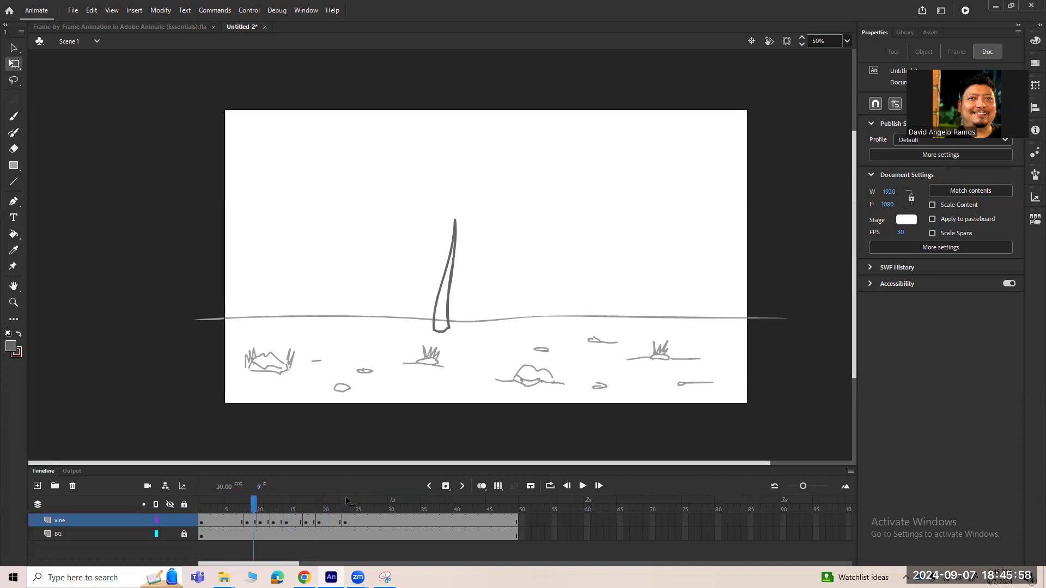
# Turn on onion skinning and compare the vine layer's drawings at frames 10 and 15 with their neighbouring frames
pyautogui.click(381, 525)
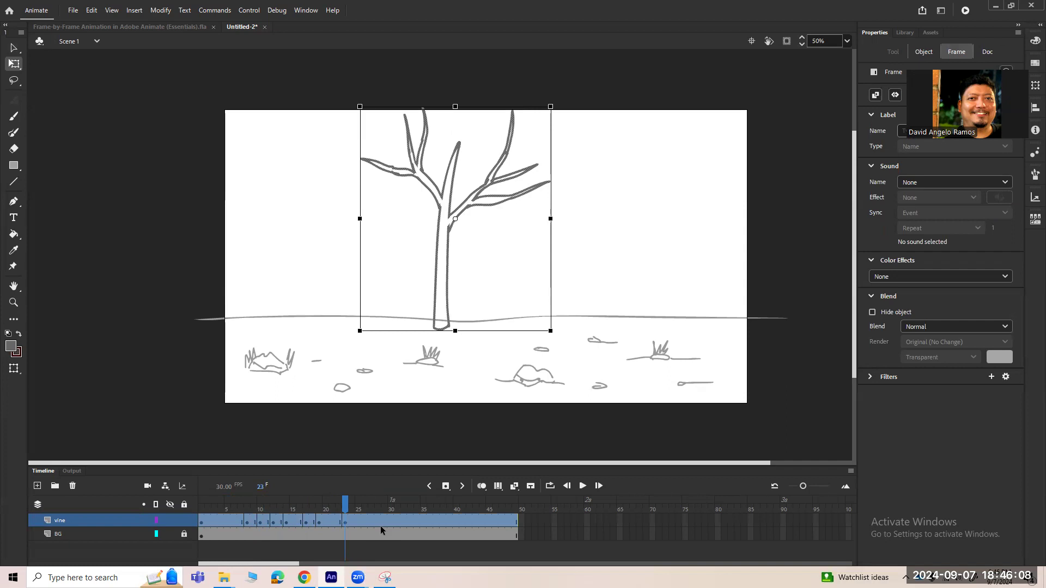
pyautogui.moveTo(345, 500); pyautogui.dragTo(365, 494)
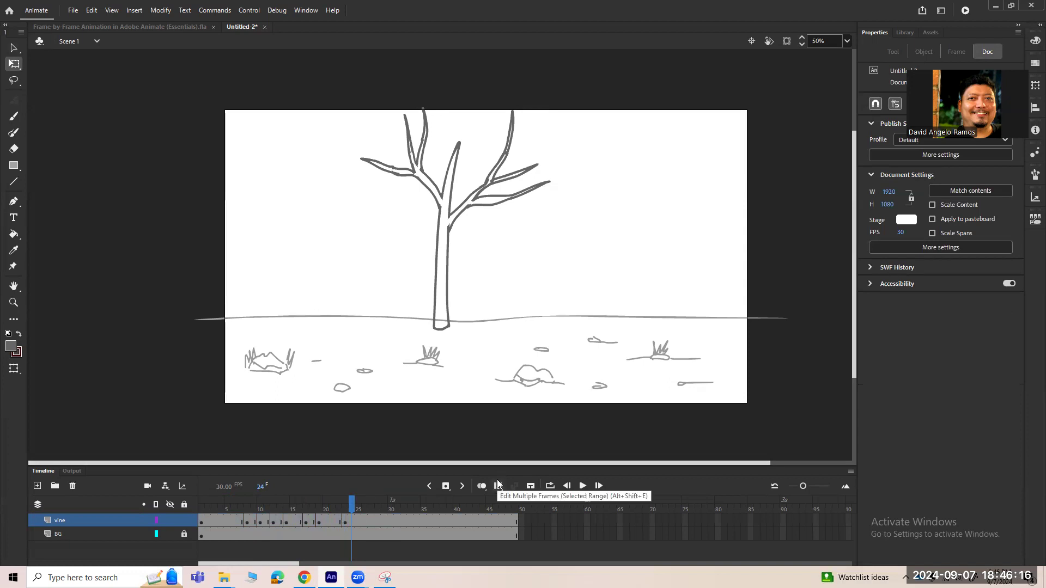
pyautogui.moveTo(352, 502); pyautogui.dragTo(293, 501)
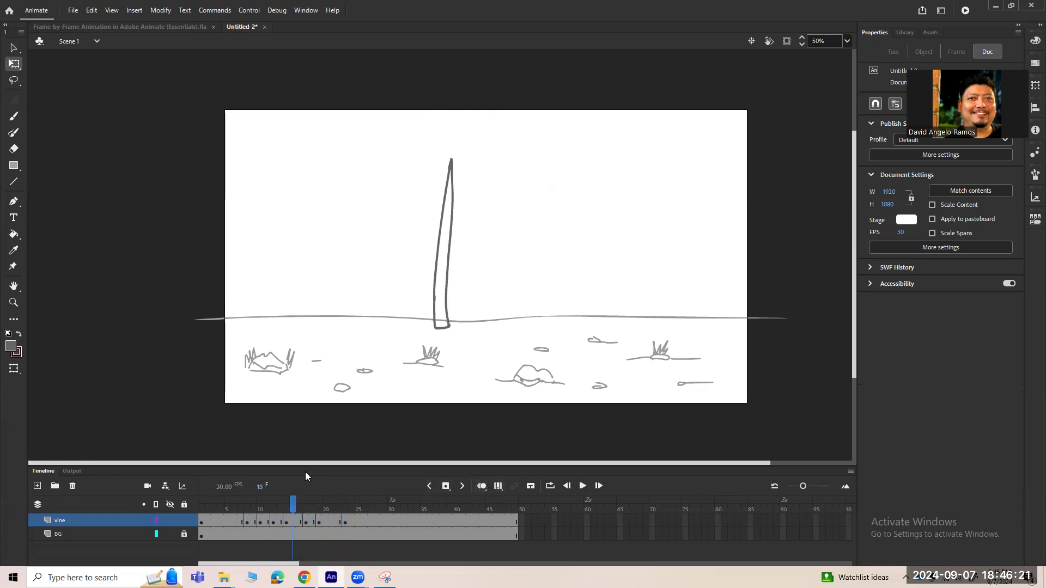
pyautogui.click(482, 486)
pyautogui.moveTo(308, 509)
pyautogui.mouseDown()
pyautogui.moveTo(341, 509)
pyautogui.moveTo(253, 508)
pyautogui.mouseUp()
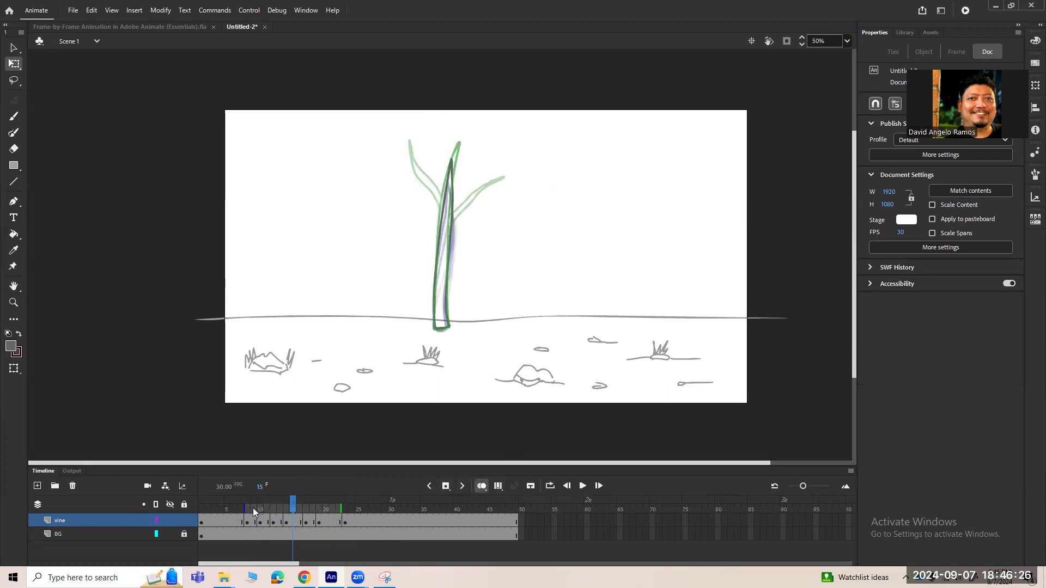
pyautogui.click(274, 519)
pyautogui.click(260, 521)
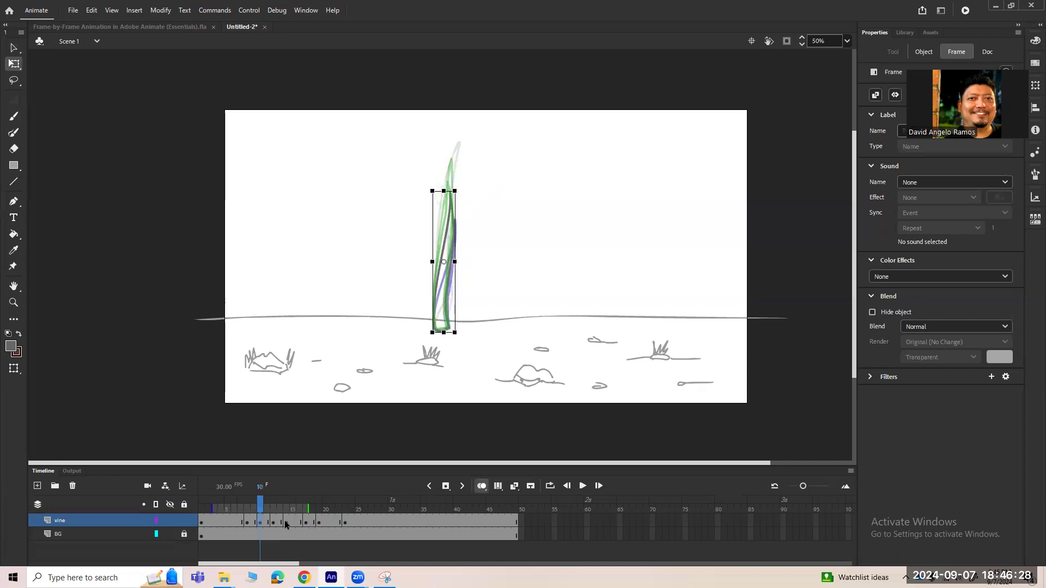
pyautogui.click(293, 522)
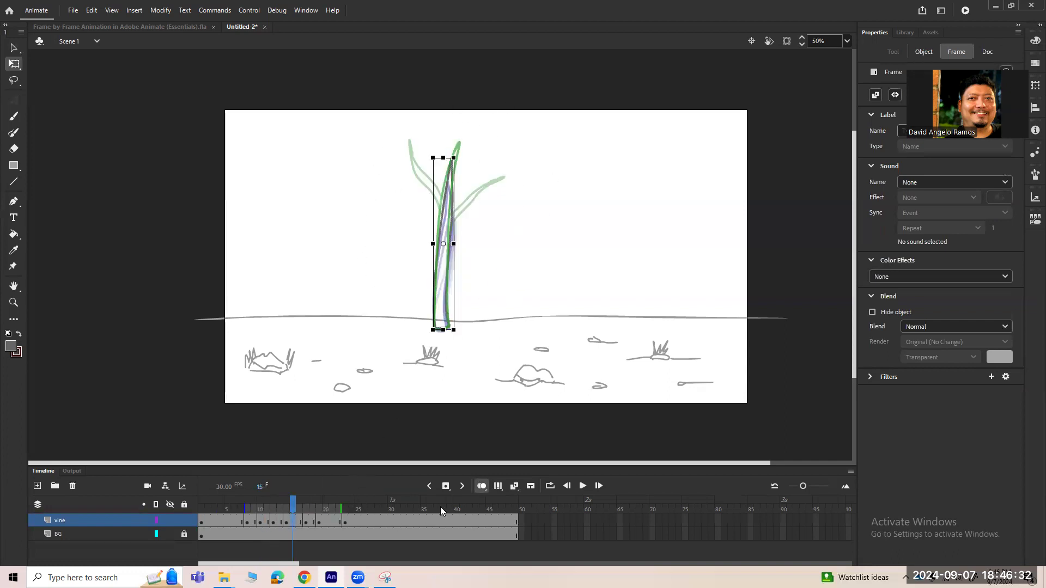
# Narrow the onion skin range to about two frames on either side of frame 15
pyautogui.moveTo(246, 508); pyautogui.dragTo(271, 509)
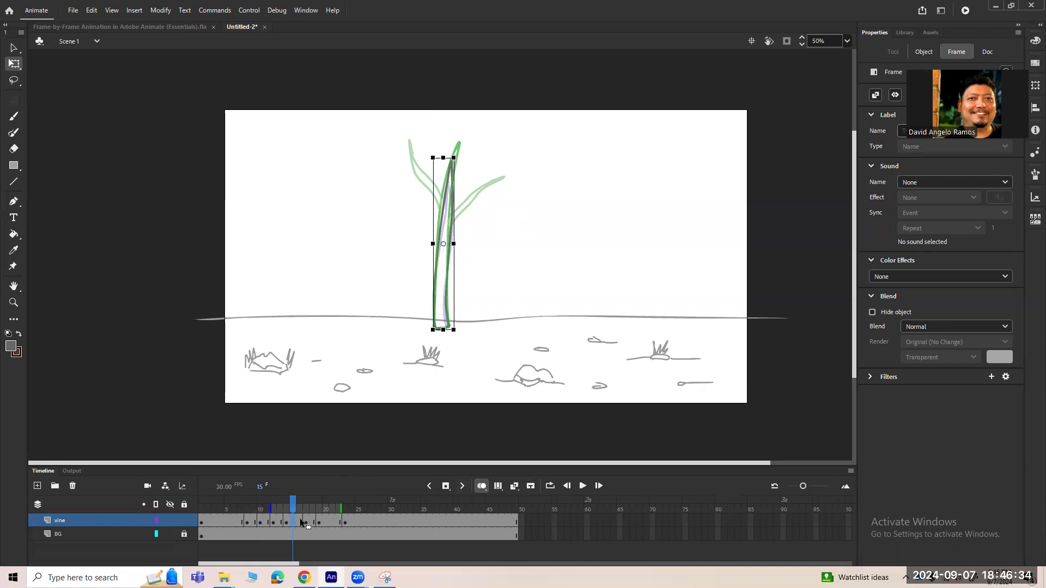
pyautogui.moveTo(342, 508); pyautogui.dragTo(322, 508)
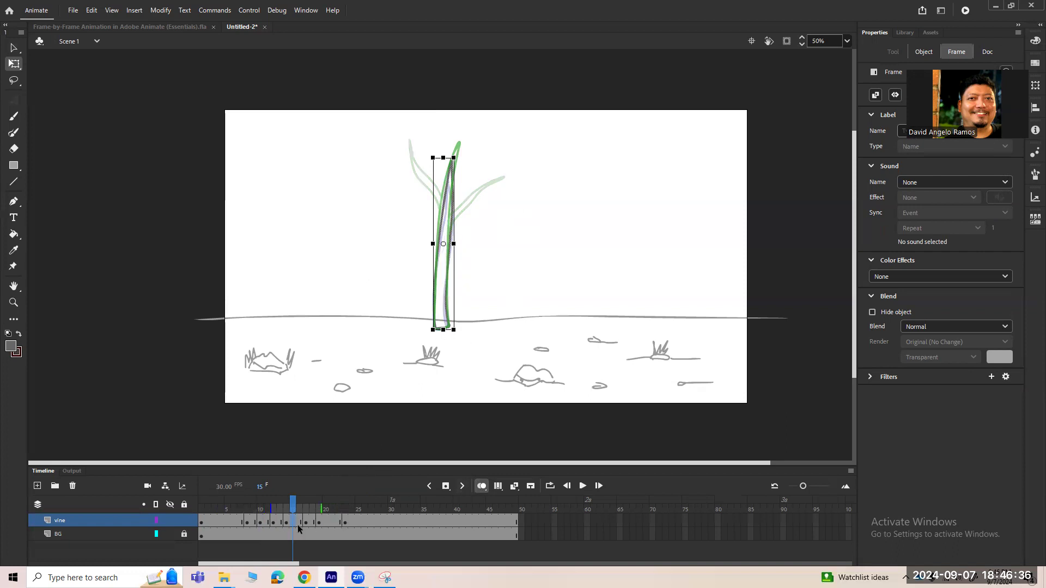
pyautogui.moveTo(321, 508); pyautogui.dragTo(277, 509)
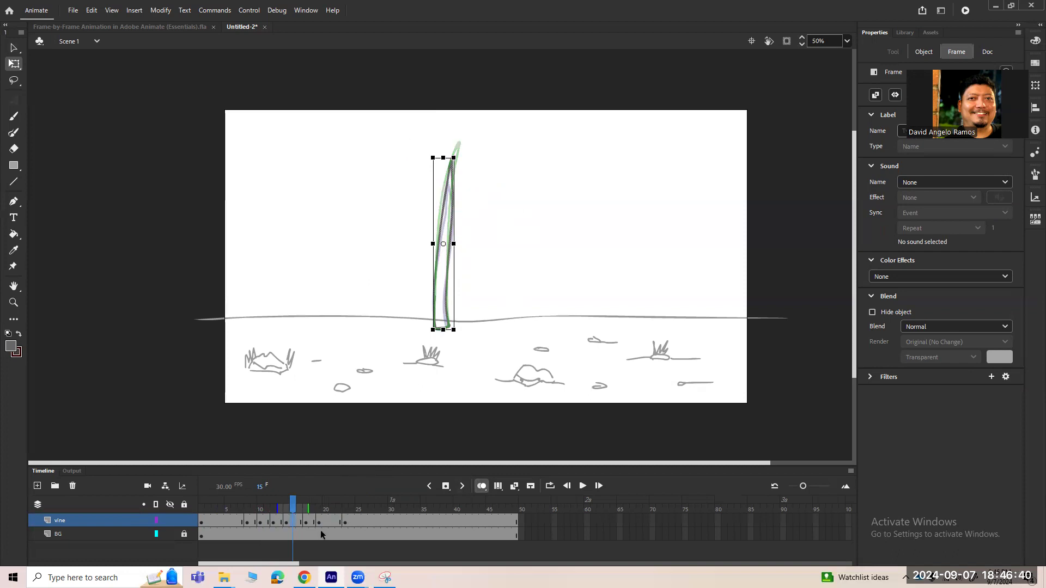
# Switch from onion skinning to Edit Multiple Frames and extend its range across the whole animation
pyautogui.click(498, 486)
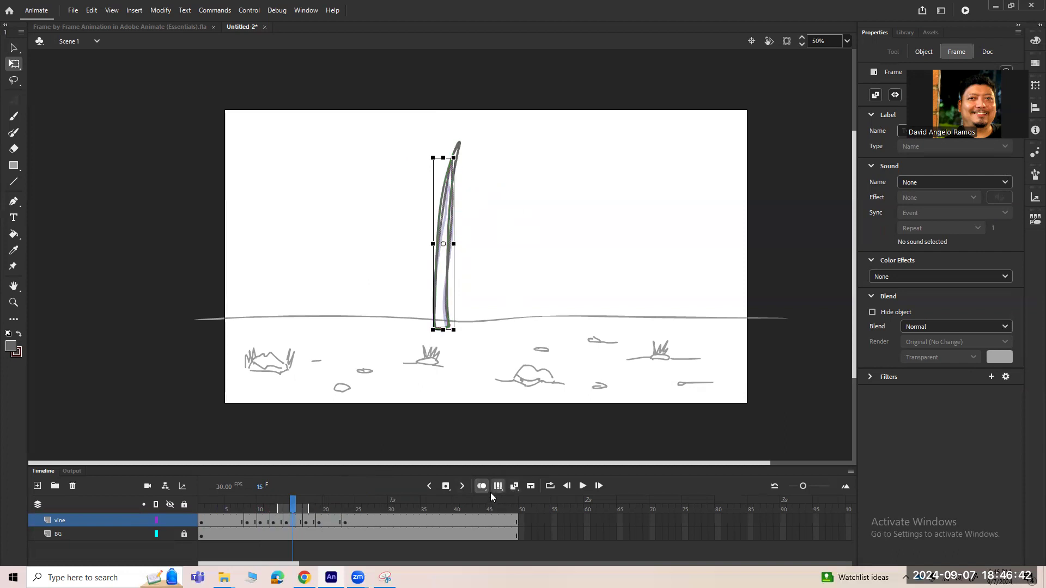
pyautogui.click(499, 487)
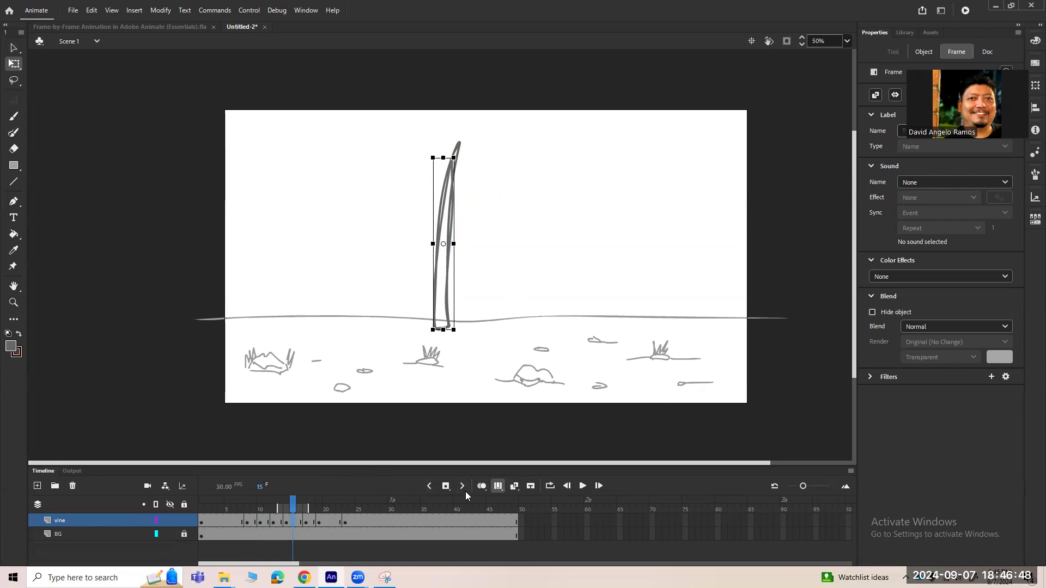
pyautogui.moveTo(316, 510); pyautogui.dragTo(379, 511)
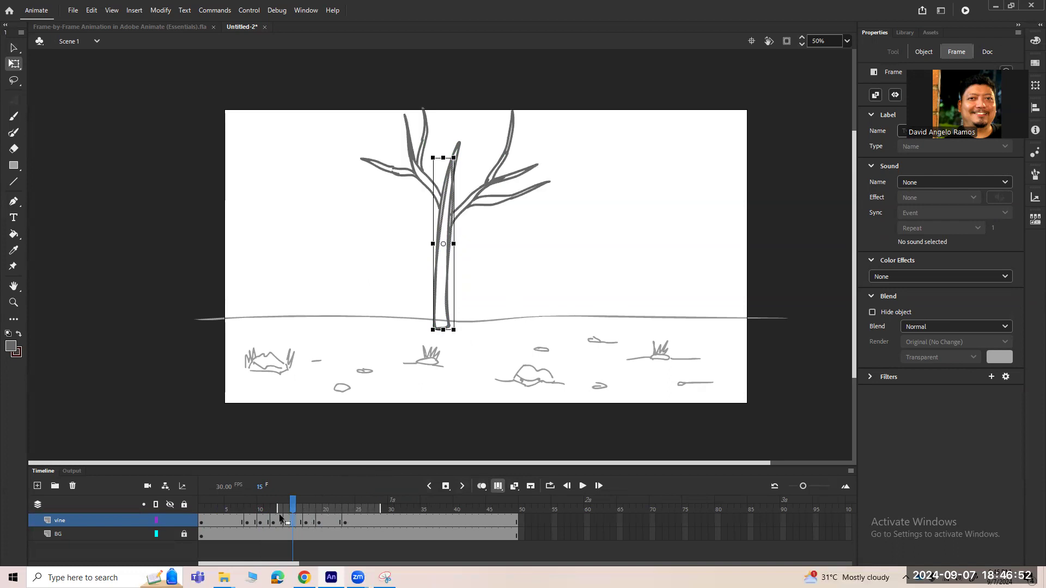
pyautogui.moveTo(278, 507); pyautogui.dragTo(199, 509)
pyautogui.moveTo(380, 515)
pyautogui.mouseDown()
pyautogui.moveTo(512, 511)
pyautogui.moveTo(445, 513)
pyautogui.moveTo(520, 531)
pyautogui.mouseUp()
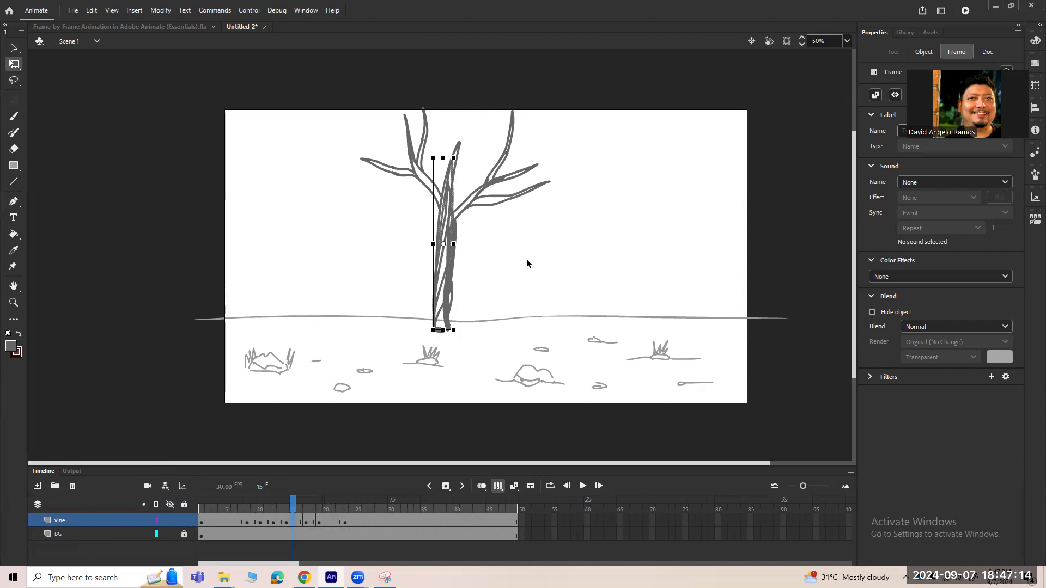
# Scale all the vine layer's drawings together to about 628 × 745 px, reposition them lower and further left, and turn off Edit Multiple Frames
pyautogui.hotkey('ctrl', 'a')
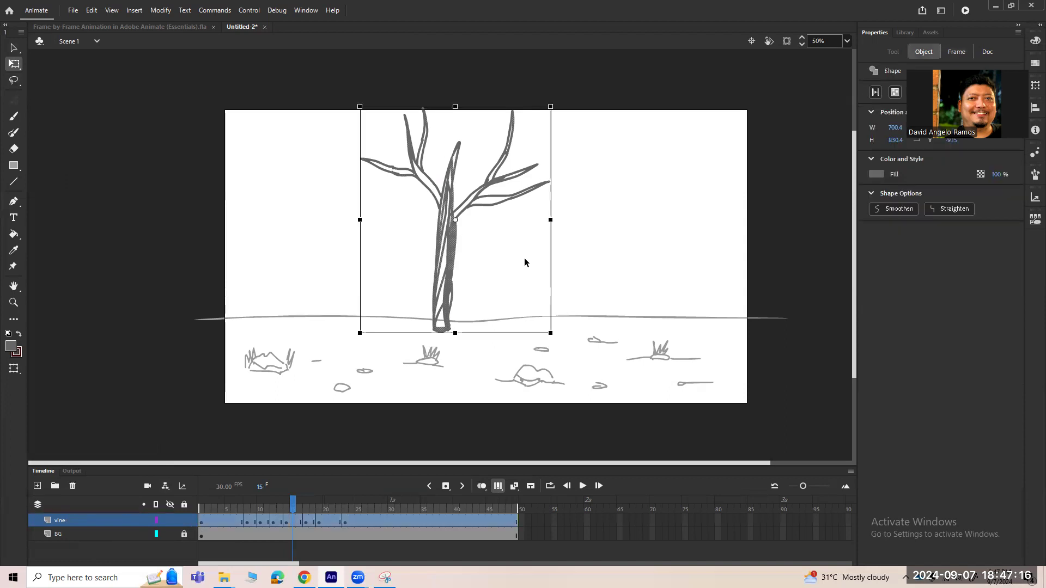
pyautogui.moveTo(448, 262); pyautogui.dragTo(462, 288)
pyautogui.moveTo(564, 132); pyautogui.dragTo(555, 145)
pyautogui.moveTo(463, 269); pyautogui.dragTo(379, 273)
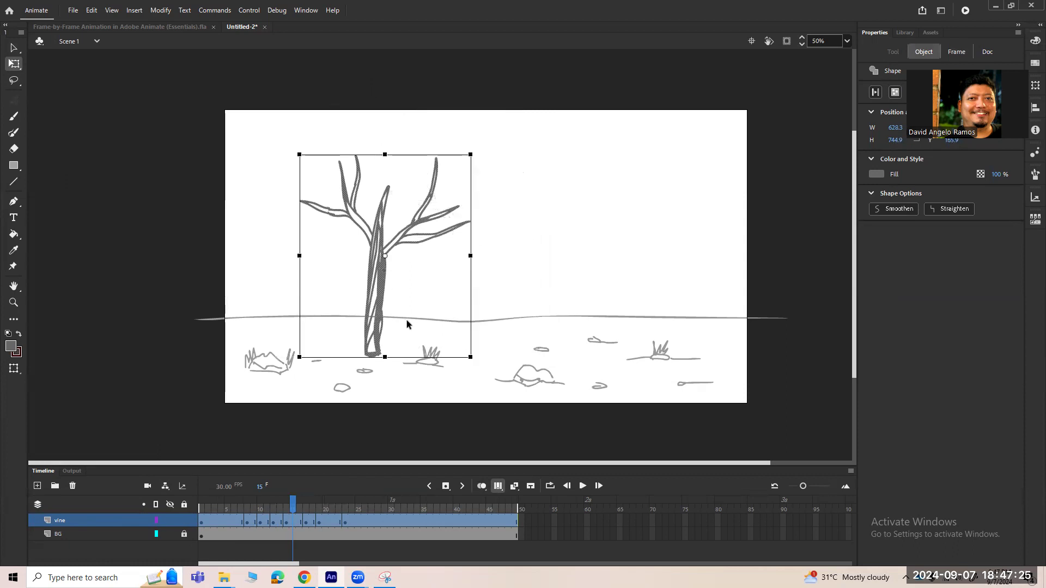
pyautogui.click(497, 486)
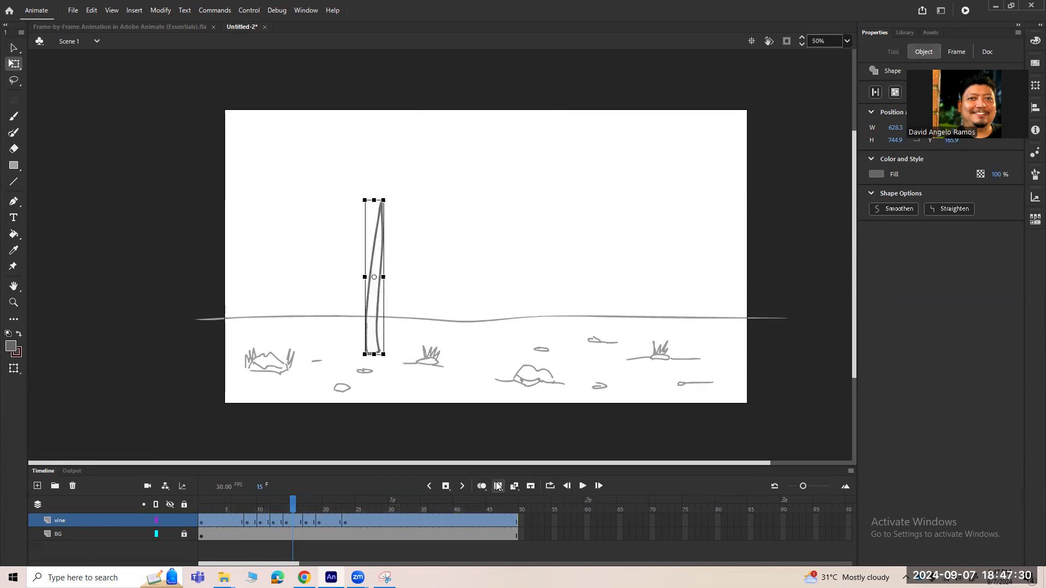
pyautogui.moveTo(296, 507)
pyautogui.mouseDown()
pyautogui.moveTo(226, 514)
pyautogui.moveTo(393, 510)
pyautogui.moveTo(305, 509)
pyautogui.moveTo(244, 547)
pyautogui.moveTo(430, 551)
pyautogui.moveTo(248, 559)
pyautogui.moveTo(416, 556)
pyautogui.moveTo(260, 556)
pyautogui.moveTo(397, 556)
pyautogui.mouseUp()
pyautogui.moveTo(397, 502); pyautogui.dragTo(201, 502)
# Add a new layer above the vine layer and lock the vine layer
pyautogui.press('z')
pyautogui.click(376, 338)
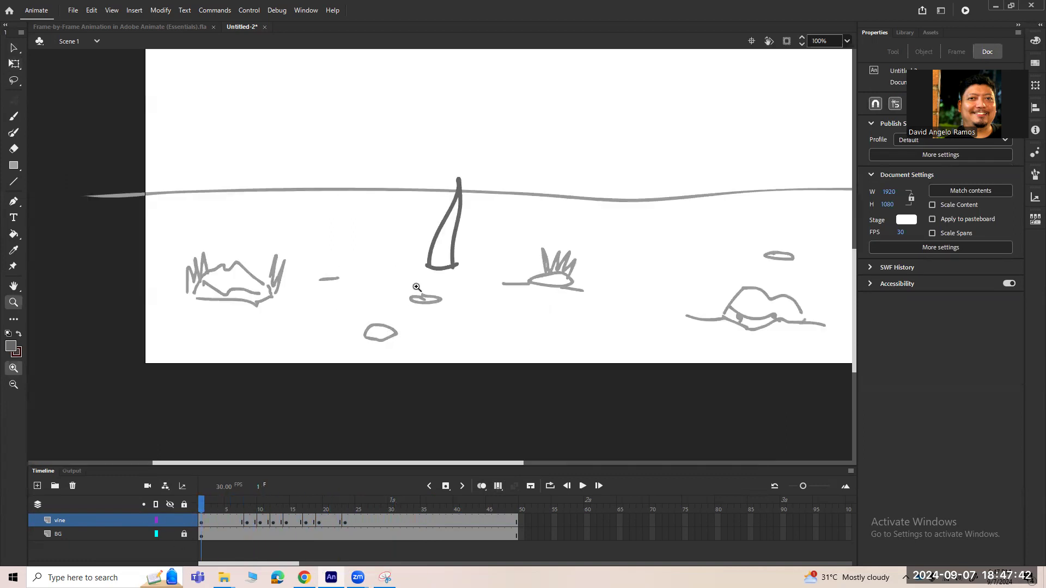
pyautogui.click(414, 295)
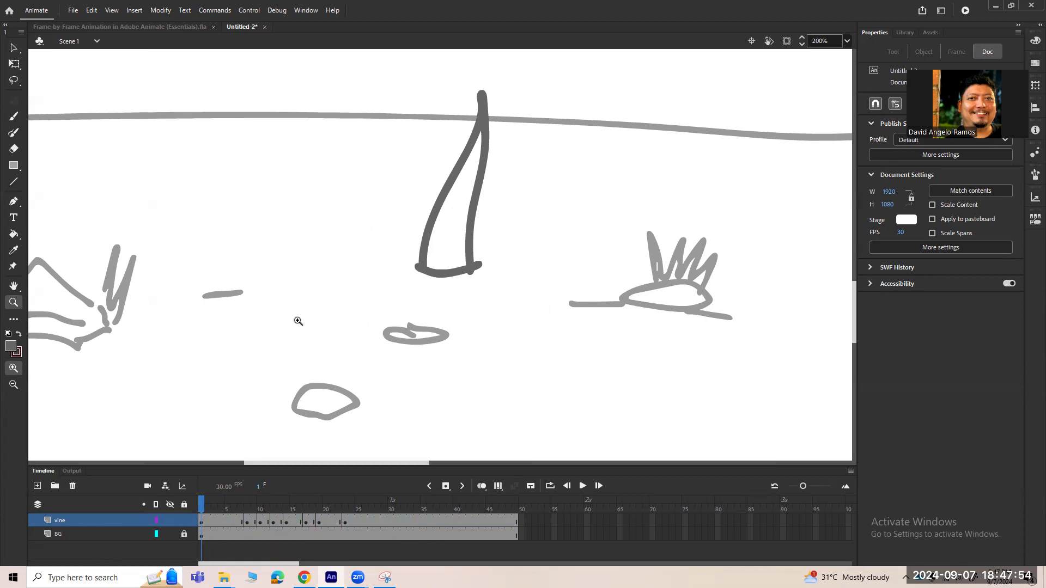
pyautogui.click(38, 485)
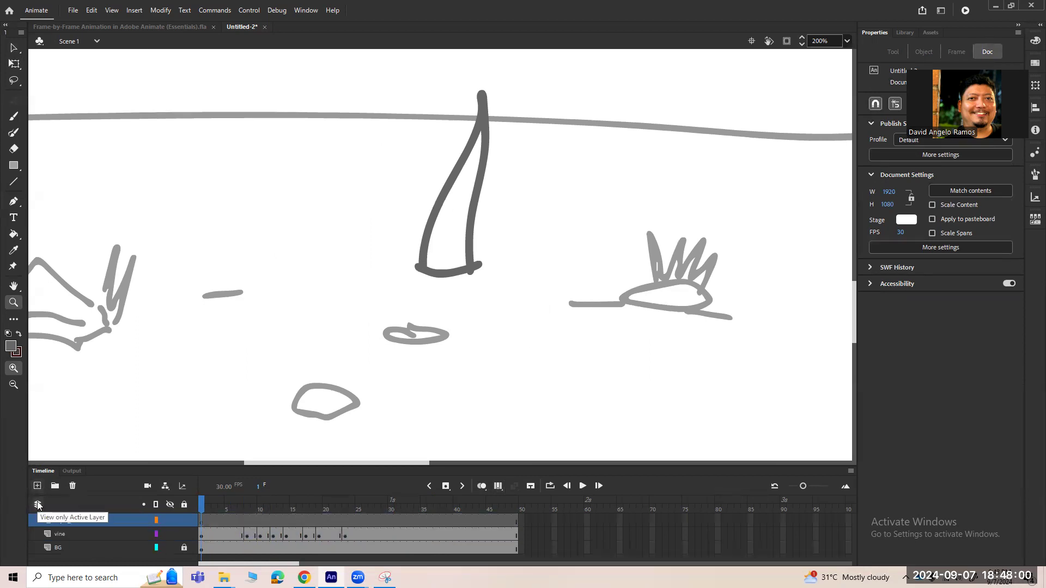
pyautogui.click(71, 534)
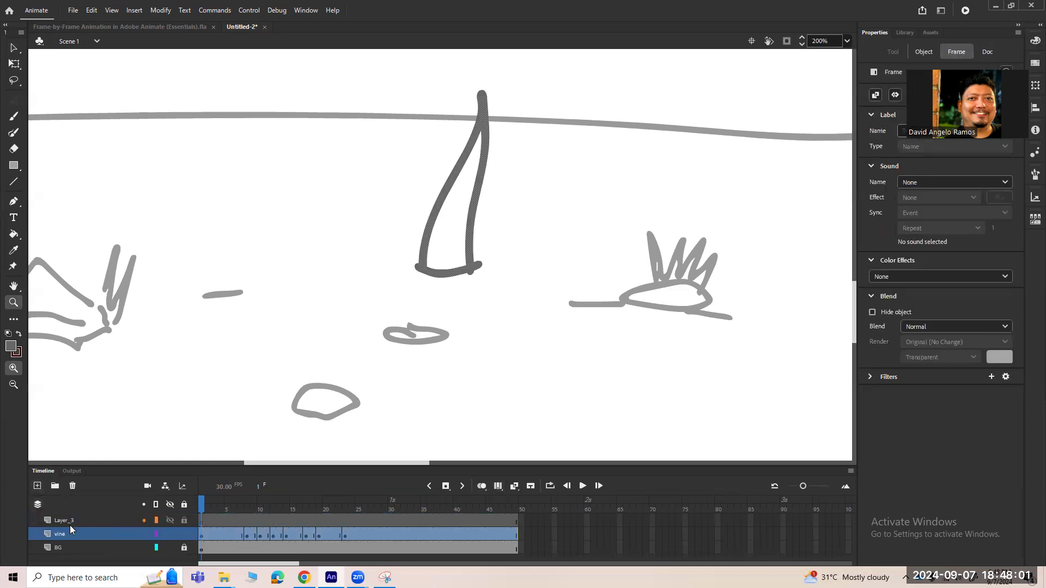
pyautogui.click(185, 533)
# Paint a puffy cloud outline in light grey around the trunk's base at frame 1 of the new layer
pyautogui.click(11, 348)
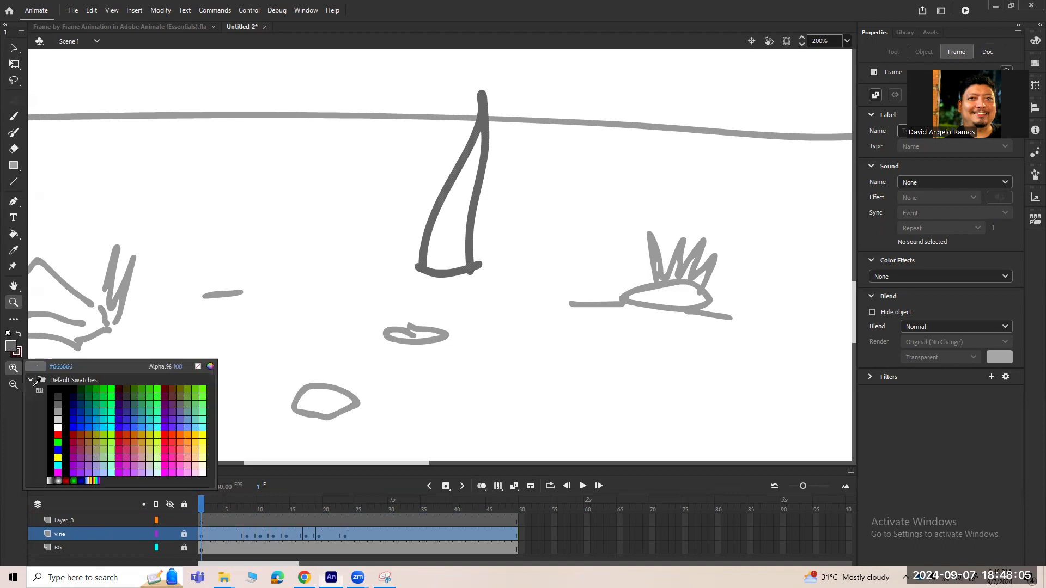
pyautogui.click(58, 413)
pyautogui.click(408, 249)
pyautogui.press('b')
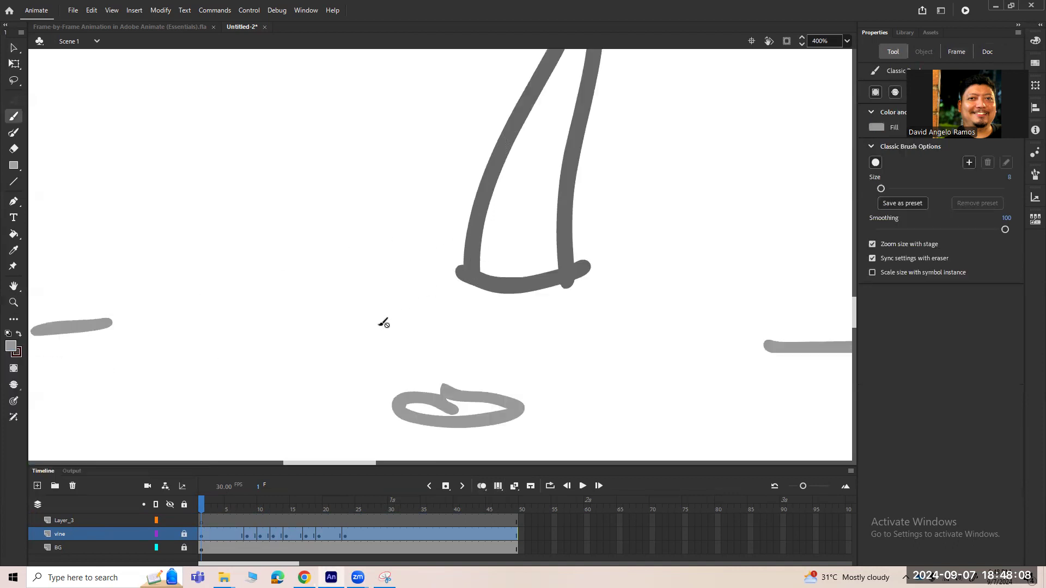
pyautogui.click(201, 521)
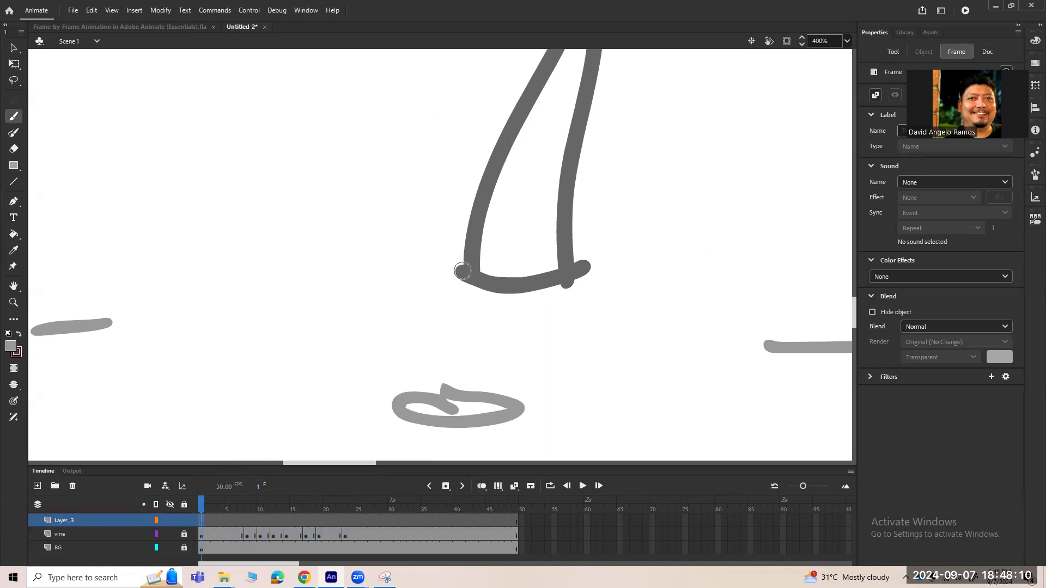
pyautogui.moveTo(418, 253)
pyautogui.mouseDown()
pyautogui.moveTo(471, 266)
pyautogui.moveTo(376, 275)
pyautogui.moveTo(417, 280)
pyautogui.mouseUp()
pyautogui.moveTo(577, 241)
pyautogui.mouseDown()
pyautogui.moveTo(623, 223)
pyautogui.moveTo(649, 270)
pyautogui.moveTo(502, 270)
pyautogui.moveTo(410, 286)
pyautogui.moveTo(643, 282)
pyautogui.moveTo(649, 270)
pyautogui.mouseUp()
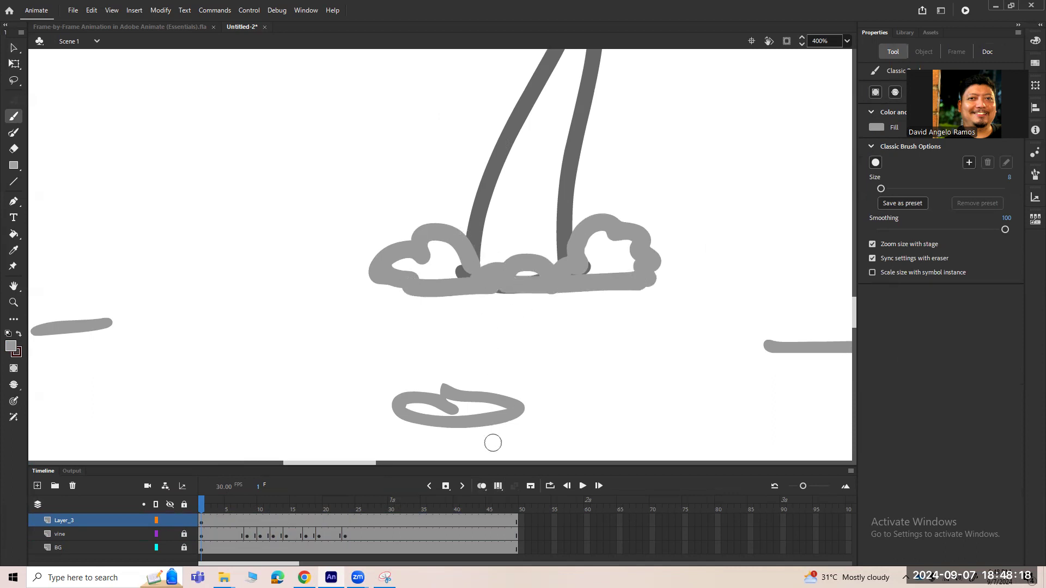
# Insert a blank keyframe at frame 8 of the new layer and turn on onion skinning
pyautogui.hotkey('ctrl', '-')
pyautogui.moveTo(202, 505)
pyautogui.mouseDown()
pyautogui.moveTo(248, 505)
pyautogui.moveTo(209, 508)
pyautogui.mouseUp()
pyautogui.click(248, 522)
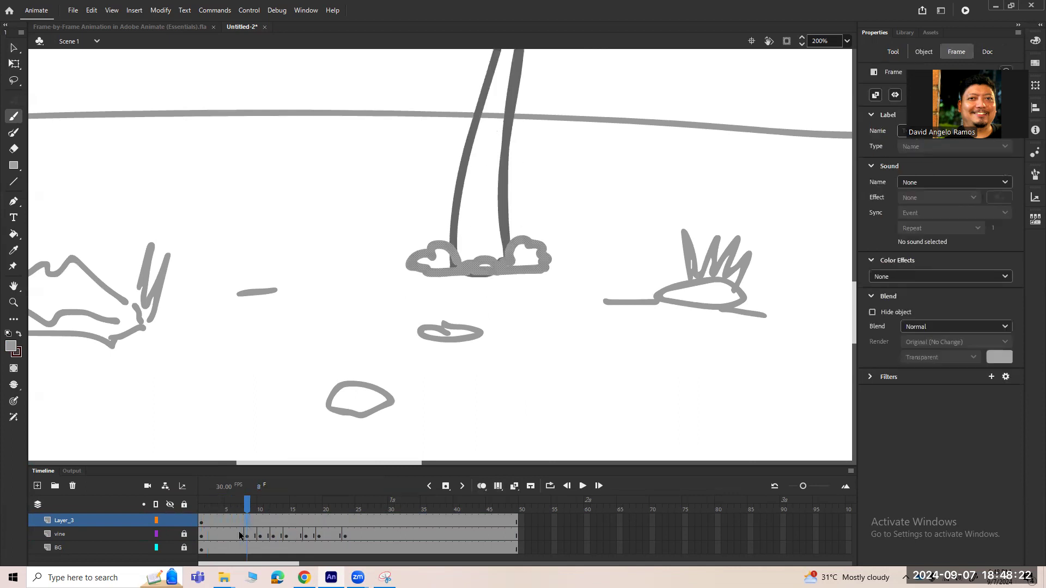
pyautogui.press('F7')
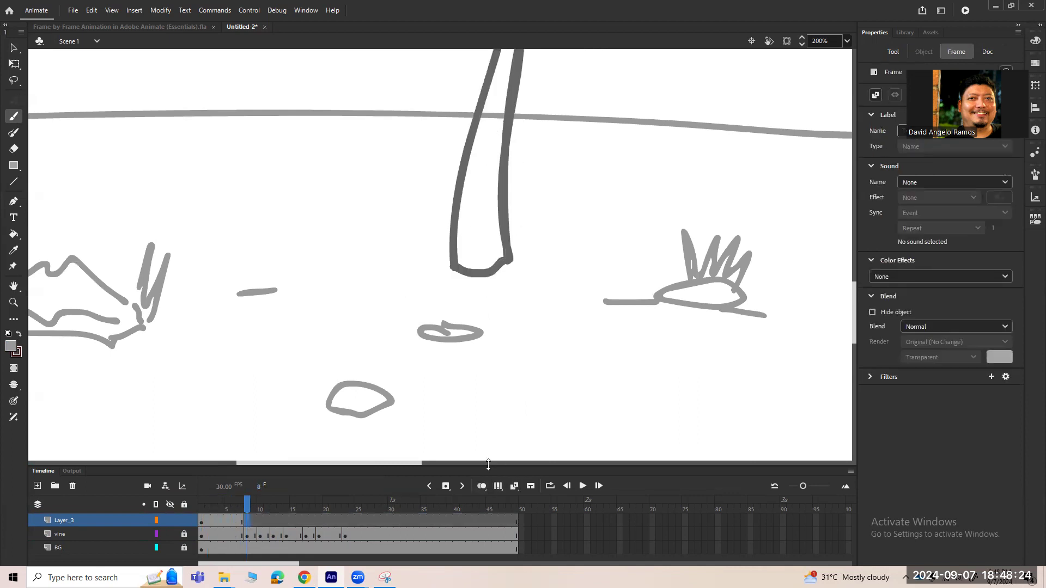
pyautogui.click(482, 486)
# Paint a wider three-part puffy cloud outline around the trunk's base at frame 8, and turn off onion skinning
pyautogui.click(434, 266)
pyautogui.press('b')
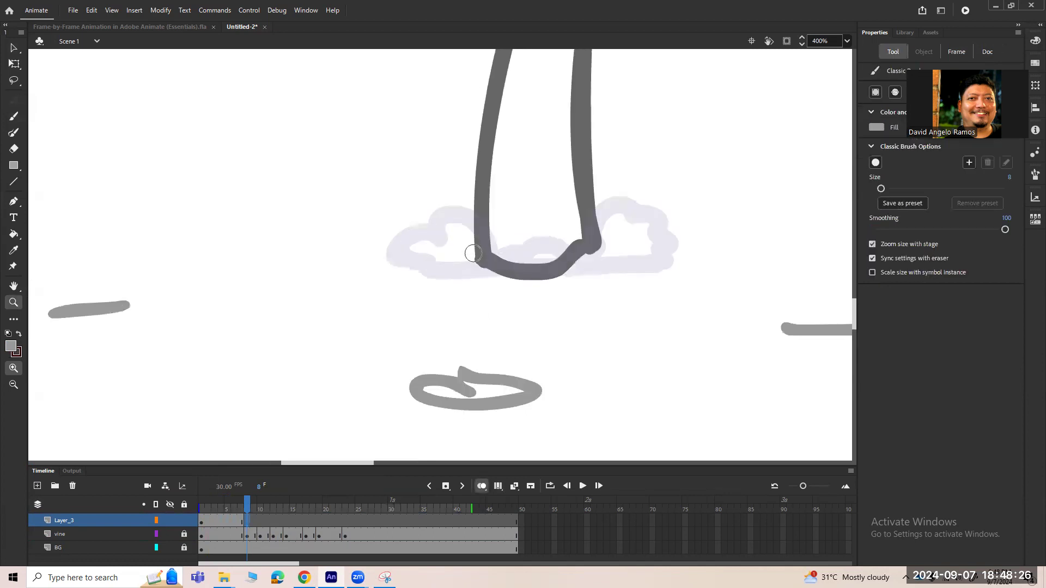
pyautogui.moveTo(474, 250)
pyautogui.mouseDown()
pyautogui.moveTo(390, 226)
pyautogui.moveTo(339, 250)
pyautogui.moveTo(368, 273)
pyautogui.moveTo(473, 269)
pyautogui.moveTo(564, 223)
pyautogui.moveTo(580, 267)
pyautogui.mouseUp()
pyautogui.moveTo(486, 267)
pyautogui.mouseDown()
pyautogui.moveTo(498, 287)
pyautogui.moveTo(571, 292)
pyautogui.moveTo(584, 280)
pyautogui.mouseUp()
pyautogui.moveTo(599, 240)
pyautogui.mouseDown()
pyautogui.moveTo(662, 218)
pyautogui.moveTo(741, 212)
pyautogui.moveTo(766, 256)
pyautogui.moveTo(558, 293)
pyautogui.mouseUp()
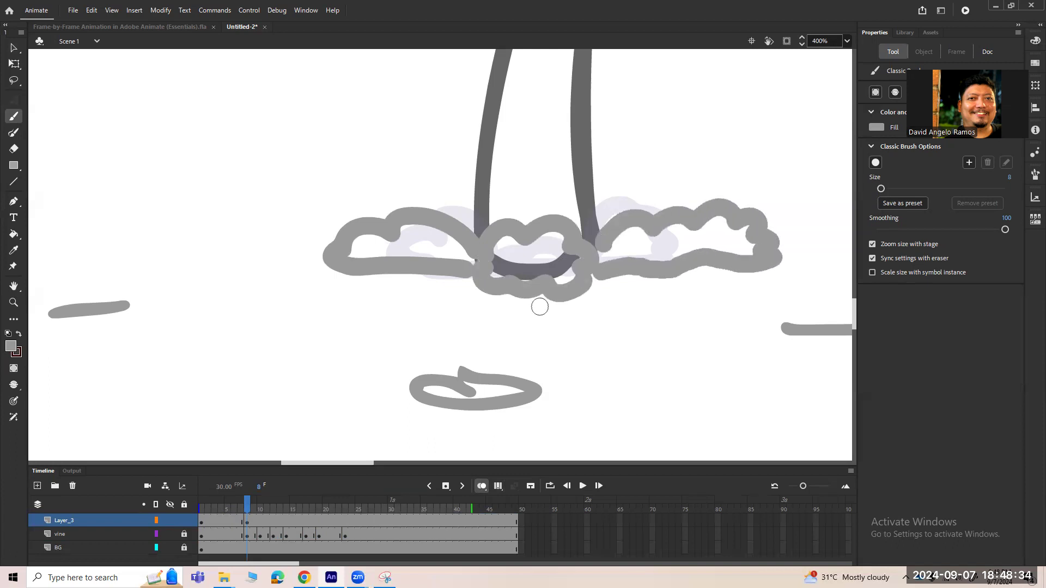
pyautogui.click(487, 483)
# Insert a blank keyframe at frame 10 of the new layer
pyautogui.moveTo(253, 505); pyautogui.dragTo(253, 510)
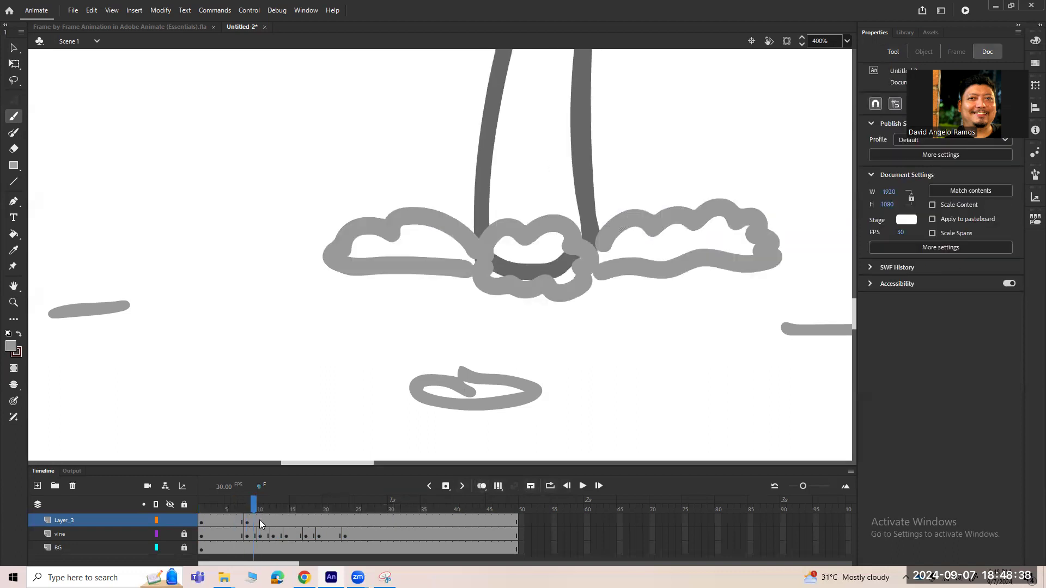
pyautogui.click(260, 522)
pyautogui.press('F7')
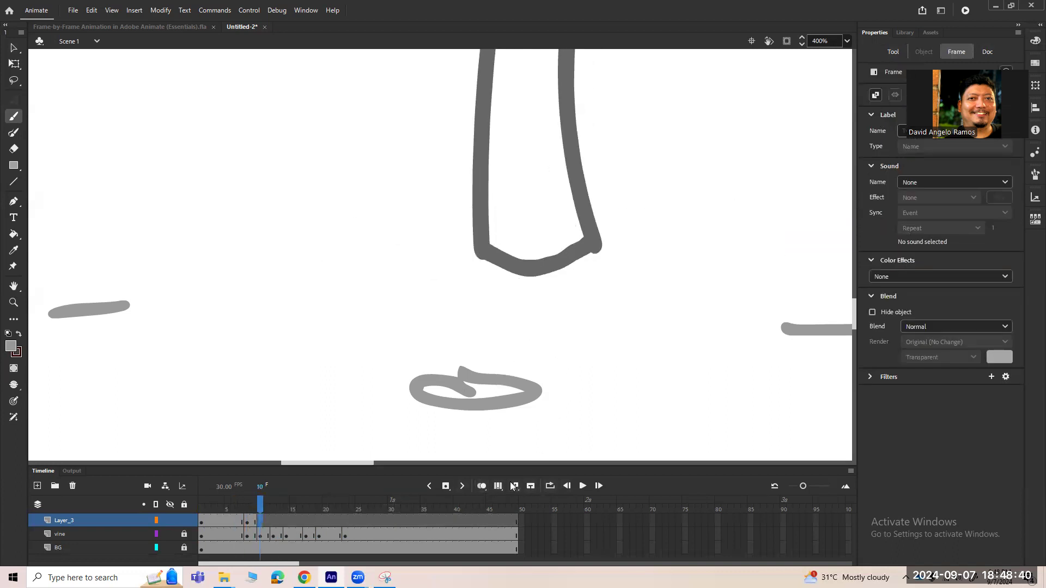
# Turn on onion skinning and paint a wider, taller puffy cloud outline around the trunk's base at frame 10
pyautogui.click(482, 485)
pyautogui.hscroll(-3, 512, 273)
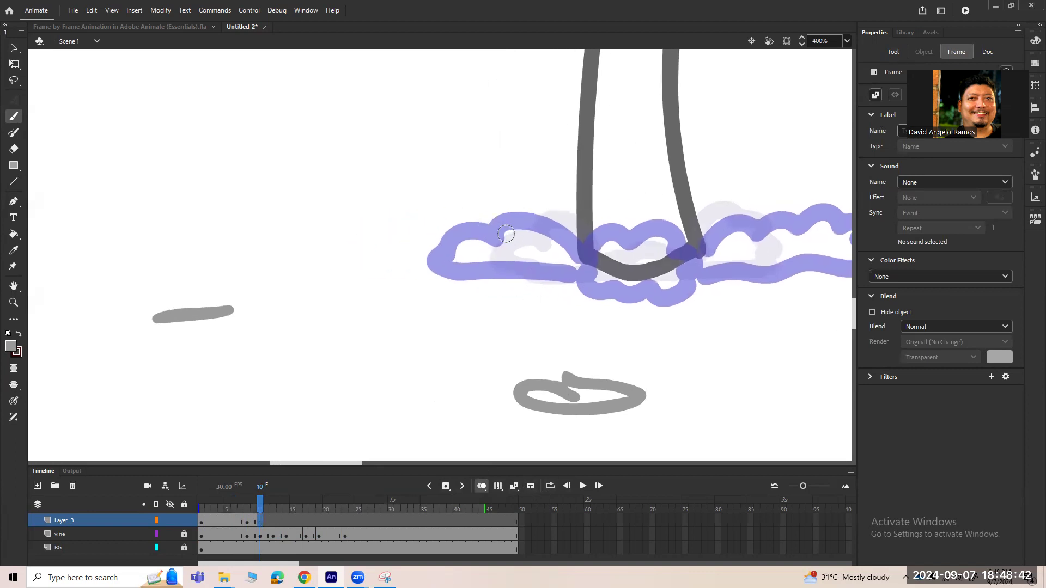
pyautogui.moveTo(572, 256)
pyautogui.mouseDown()
pyautogui.moveTo(528, 238)
pyautogui.moveTo(485, 256)
pyautogui.moveTo(451, 224)
pyautogui.moveTo(419, 239)
pyautogui.moveTo(360, 238)
pyautogui.moveTo(350, 259)
pyautogui.moveTo(406, 273)
pyautogui.moveTo(567, 270)
pyautogui.mouseUp()
pyautogui.moveTo(495, 233)
pyautogui.mouseDown()
pyautogui.moveTo(498, 201)
pyautogui.moveTo(523, 195)
pyautogui.moveTo(599, 210)
pyautogui.mouseUp()
pyautogui.moveTo(583, 249)
pyautogui.mouseDown()
pyautogui.moveTo(605, 226)
pyautogui.moveTo(689, 240)
pyautogui.moveTo(694, 273)
pyautogui.mouseUp()
pyautogui.moveTo(572, 281)
pyautogui.mouseDown()
pyautogui.moveTo(573, 304)
pyautogui.moveTo(614, 307)
pyautogui.moveTo(687, 303)
pyautogui.moveTo(707, 286)
pyautogui.moveTo(553, 314)
pyautogui.mouseUp()
pyautogui.moveTo(524, 264)
pyautogui.mouseDown()
pyautogui.moveTo(639, 221)
pyautogui.moveTo(746, 240)
pyautogui.moveTo(741, 275)
pyautogui.mouseUp()
pyautogui.moveTo(558, 297); pyautogui.dragTo(727, 287)
pyautogui.click(540, 294)
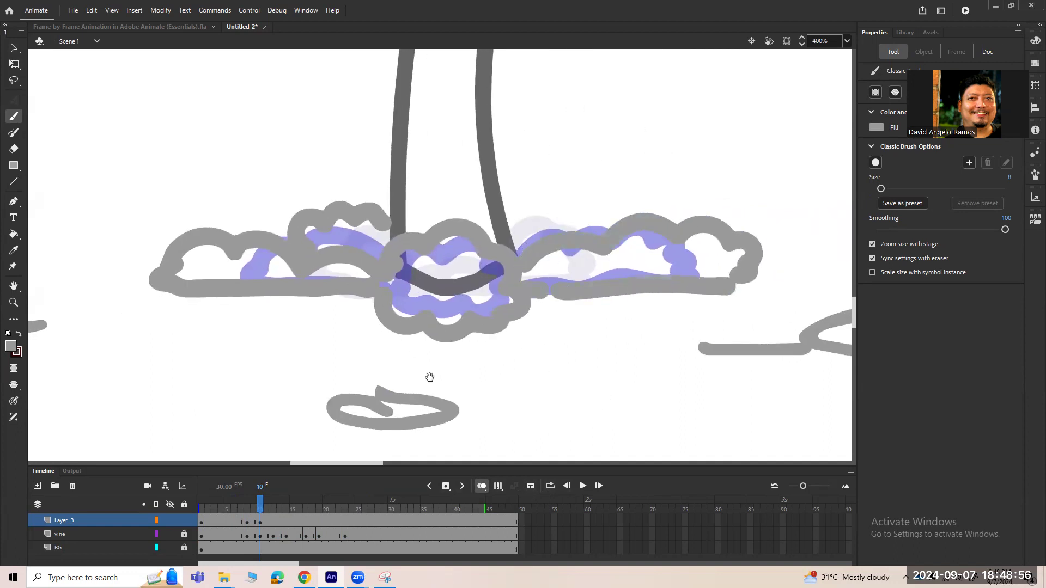
# Insert a blank keyframe at frame 12 of the cloud layer and narrow the onion skin range to about frames 10 to 15
pyautogui.click(276, 522)
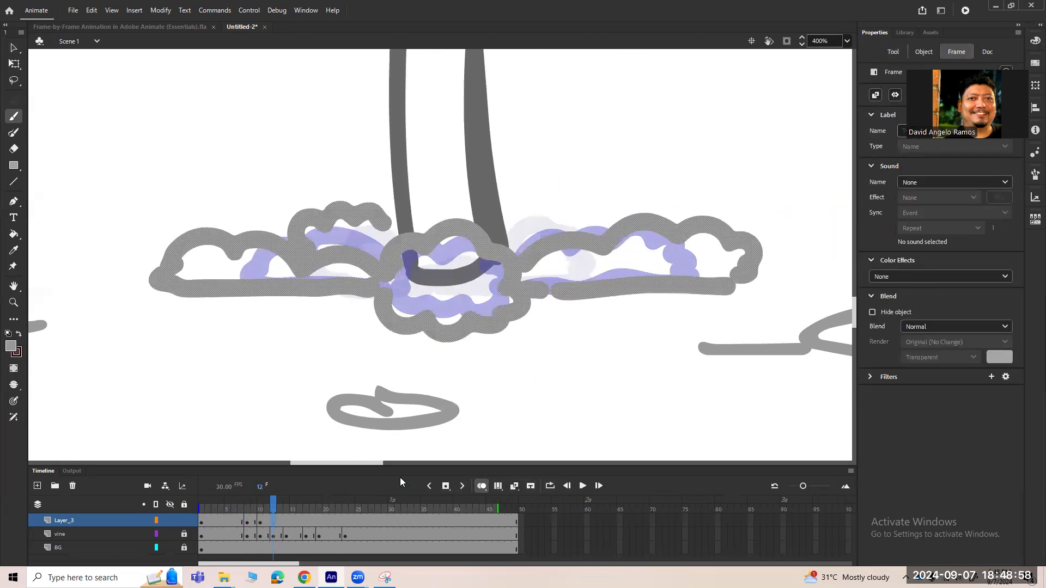
pyautogui.press('Delete')
pyautogui.hscroll(-5, 520, 359)
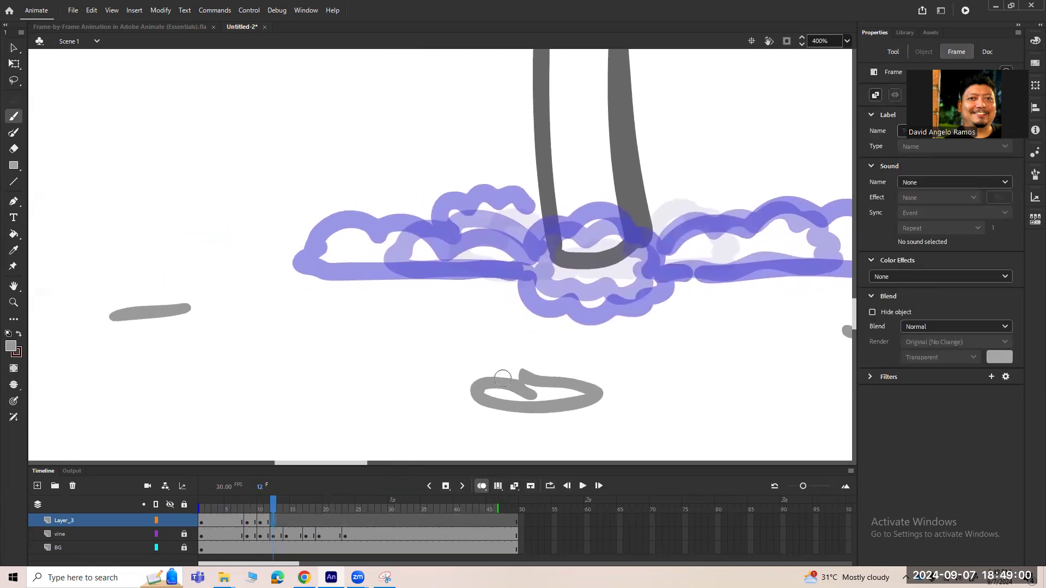
pyautogui.moveTo(201, 509); pyautogui.dragTo(259, 509)
pyautogui.moveTo(500, 509); pyautogui.dragTo(293, 509)
# Paint a larger cloud outline at frame 12, with side puffs spreading outward and a front puff below the trunk
pyautogui.moveTo(299, 192)
pyautogui.mouseDown()
pyautogui.moveTo(247, 220)
pyautogui.moveTo(479, 244)
pyautogui.moveTo(511, 258)
pyautogui.mouseUp()
pyautogui.moveTo(253, 225)
pyautogui.mouseDown()
pyautogui.moveTo(234, 249)
pyautogui.moveTo(330, 278)
pyautogui.moveTo(425, 278)
pyautogui.mouseUp()
pyautogui.moveTo(452, 239)
pyautogui.mouseDown()
pyautogui.moveTo(487, 205)
pyautogui.moveTo(525, 218)
pyautogui.moveTo(527, 259)
pyautogui.mouseUp()
pyautogui.moveTo(457, 276); pyautogui.dragTo(517, 274)
pyautogui.moveTo(568, 235)
pyautogui.mouseDown()
pyautogui.moveTo(571, 202)
pyautogui.moveTo(649, 263)
pyautogui.mouseUp()
pyautogui.moveTo(530, 276)
pyautogui.mouseDown()
pyautogui.moveTo(593, 322)
pyautogui.moveTo(704, 285)
pyautogui.moveTo(555, 248)
pyautogui.moveTo(607, 221)
pyautogui.moveTo(703, 229)
pyautogui.moveTo(792, 188)
pyautogui.moveTo(823, 242)
pyautogui.mouseUp()
pyautogui.moveTo(613, 285)
pyautogui.mouseDown()
pyautogui.moveTo(701, 283)
pyautogui.moveTo(769, 263)
pyautogui.moveTo(771, 294)
pyautogui.moveTo(795, 266)
pyautogui.moveTo(796, 281)
pyautogui.mouseUp()
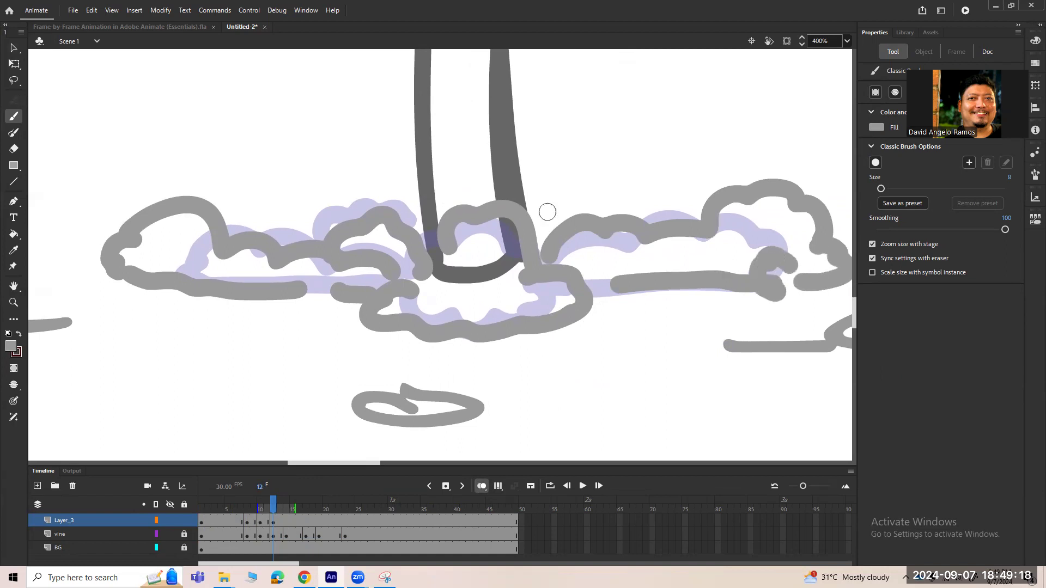
# Turn off onion skinning and insert a blank keyframe at frame 14 of the cloud layer
pyautogui.hotkey('ctrl', '=')
pyautogui.hotkey('ctrl', '=')
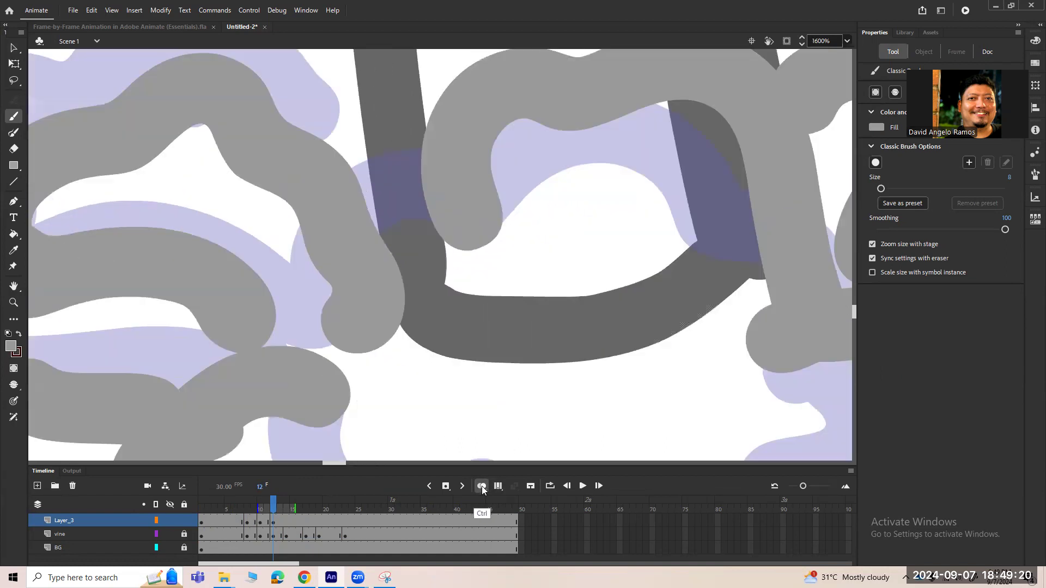
pyautogui.hotkey('ctrl', '-')
pyautogui.hotkey('ctrl', '-')
pyautogui.hotkey('ctrl', '-')
pyautogui.hotkey('ctrl', '-')
pyautogui.click(482, 486)
pyautogui.moveTo(275, 501)
pyautogui.mouseDown()
pyautogui.moveTo(228, 501)
pyautogui.moveTo(306, 501)
pyautogui.moveTo(253, 500)
pyautogui.moveTo(279, 500)
pyautogui.mouseUp()
pyautogui.click(288, 521)
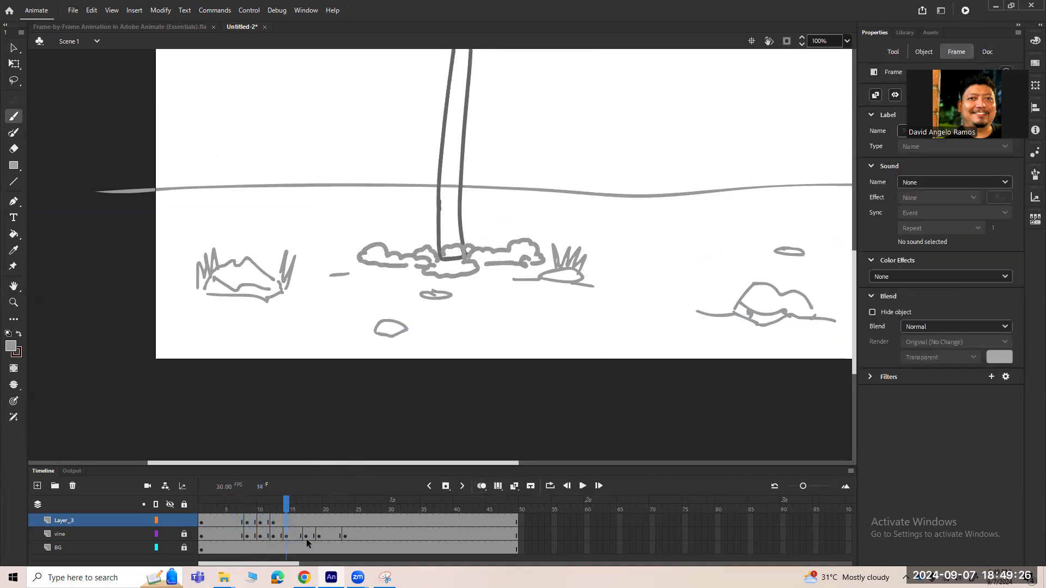
pyautogui.press('F7')
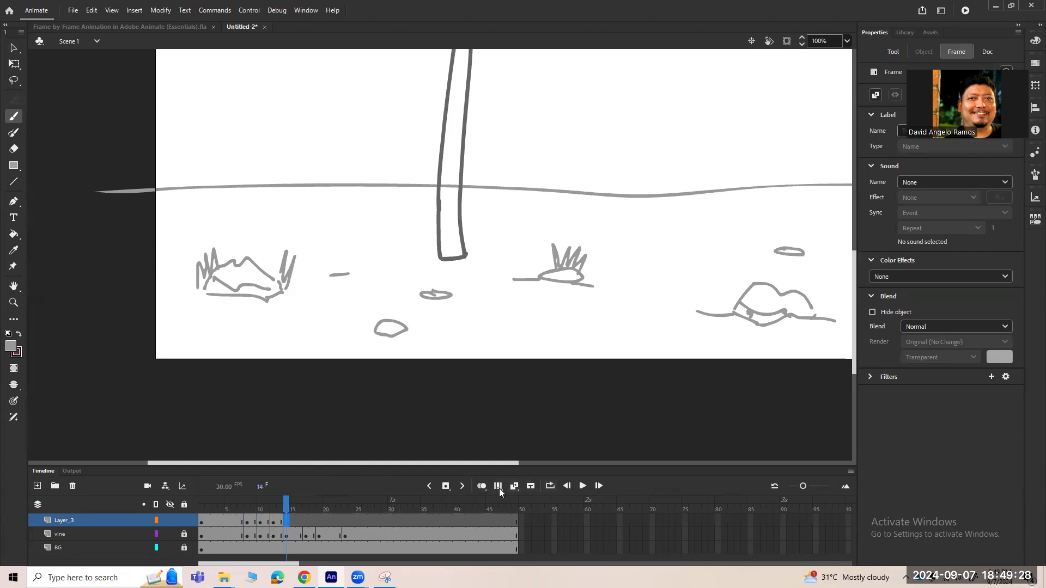
# Turn on onion skinning and paint separated, wider-spreading cloud puffs around the trunk's base at frame 14
pyautogui.click(481, 486)
pyautogui.press('z')
pyautogui.click(373, 273)
pyautogui.press('b')
pyautogui.moveTo(376, 214)
pyautogui.mouseDown()
pyautogui.moveTo(392, 196)
pyautogui.moveTo(408, 216)
pyautogui.moveTo(537, 222)
pyautogui.mouseUp()
pyautogui.moveTo(393, 227)
pyautogui.mouseDown()
pyautogui.moveTo(498, 229)
pyautogui.moveTo(556, 212)
pyautogui.moveTo(548, 222)
pyautogui.moveTo(560, 200)
pyautogui.mouseUp()
pyautogui.moveTo(566, 237)
pyautogui.mouseDown()
pyautogui.moveTo(543, 263)
pyautogui.moveTo(579, 278)
pyautogui.moveTo(630, 276)
pyautogui.moveTo(644, 260)
pyautogui.moveTo(572, 232)
pyautogui.moveTo(623, 216)
pyautogui.moveTo(570, 232)
pyautogui.mouseUp()
pyautogui.moveTo(639, 217)
pyautogui.mouseDown()
pyautogui.moveTo(714, 206)
pyautogui.moveTo(761, 176)
pyautogui.moveTo(796, 214)
pyautogui.moveTo(677, 226)
pyautogui.moveTo(790, 225)
pyautogui.mouseUp()
pyautogui.moveTo(632, 202)
pyautogui.mouseDown()
pyautogui.moveTo(638, 184)
pyautogui.moveTo(669, 206)
pyautogui.mouseUp()
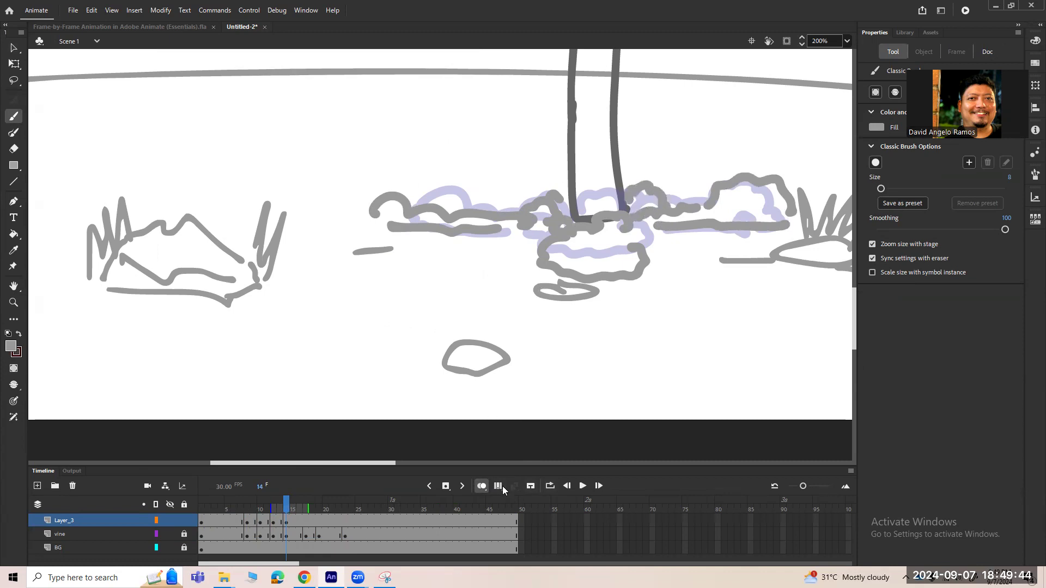
# Turn off onion skinning, zoom in on the cloud around frame 9, and reduce the brush size to 6
pyautogui.hotkey('ctrl', '-')
pyautogui.click(482, 485)
pyautogui.moveTo(289, 507)
pyautogui.mouseDown()
pyautogui.moveTo(266, 506)
pyautogui.moveTo(326, 506)
pyautogui.moveTo(240, 512)
pyautogui.moveTo(252, 506)
pyautogui.mouseUp()
pyautogui.hotkey('ctrl', '-')
pyautogui.press('z')
pyautogui.click(344, 255)
pyautogui.click(442, 240)
pyautogui.press('b')
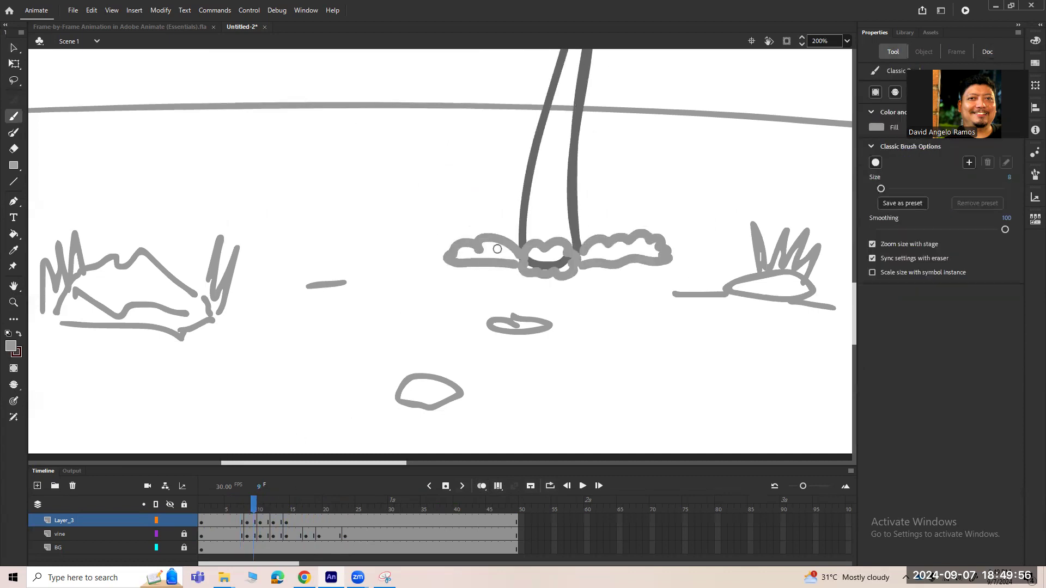
pyautogui.click(599, 251)
pyautogui.press('[')
# Dab small grey speckles inside the cloud puffs on the drawings at frames 11 and 13
pyautogui.moveTo(271, 508); pyautogui.dragTo(266, 508)
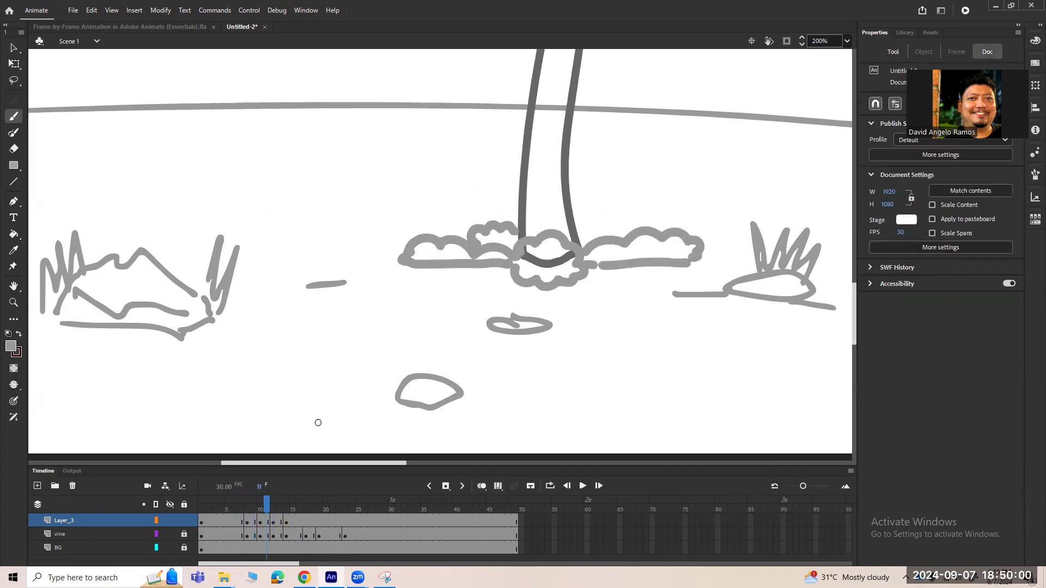
pyautogui.click(430, 253)
pyautogui.click(444, 254)
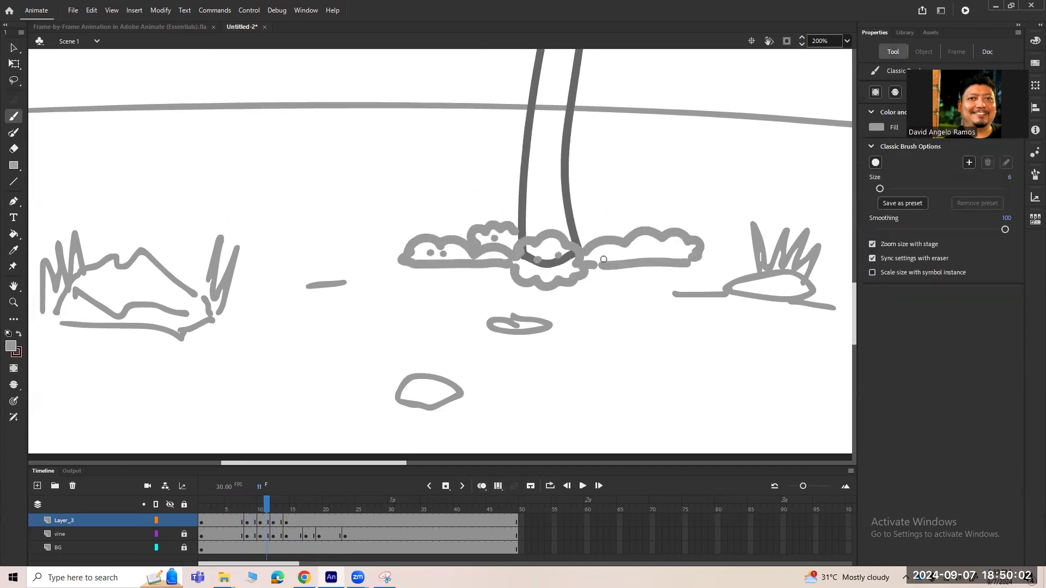
pyautogui.click(279, 508)
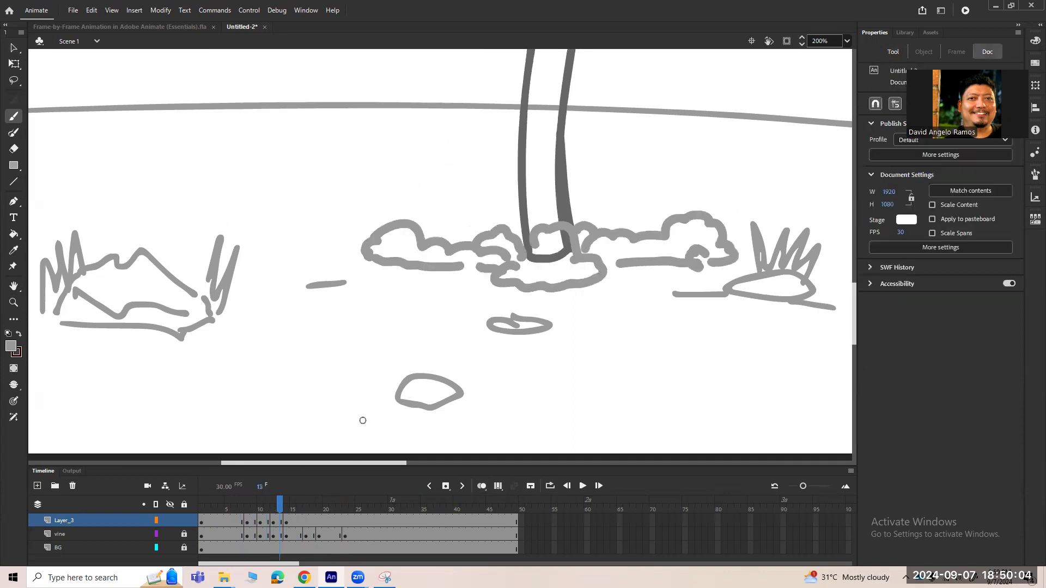
pyautogui.click(402, 249)
pyautogui.click(430, 252)
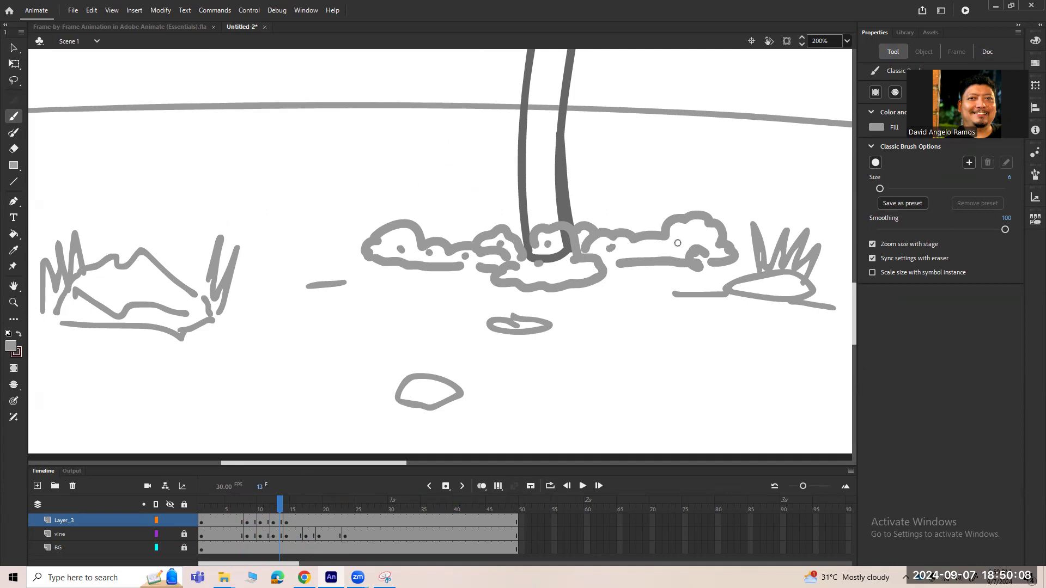
# Dab grey speckles inside the front, left and right cloud puffs on the drawing at frame 15
pyautogui.click(292, 508)
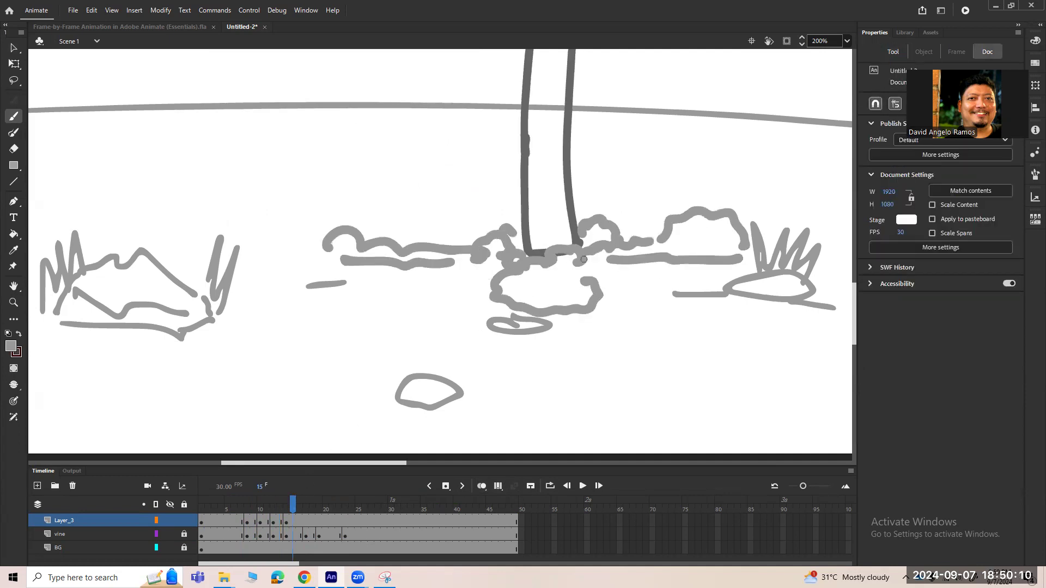
pyautogui.click(521, 283)
pyautogui.click(551, 292)
pyautogui.click(671, 248)
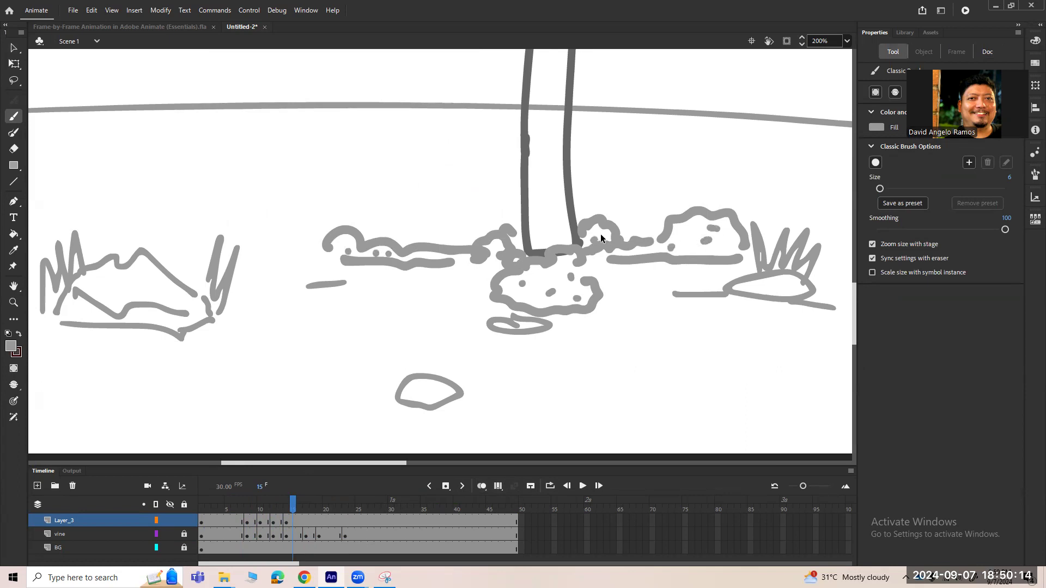
# Step back and forth through the opening frames to check how the cloud spreads as the trunk grows
pyautogui.hotkey('ctrl', '-')
pyautogui.moveTo(292, 506); pyautogui.dragTo(215, 505)
pyautogui.hotkey('ctrl', '-')
pyautogui.hotkey('ctrl', '=')
pyautogui.moveTo(651, 294); pyautogui.dragTo(696, 304)
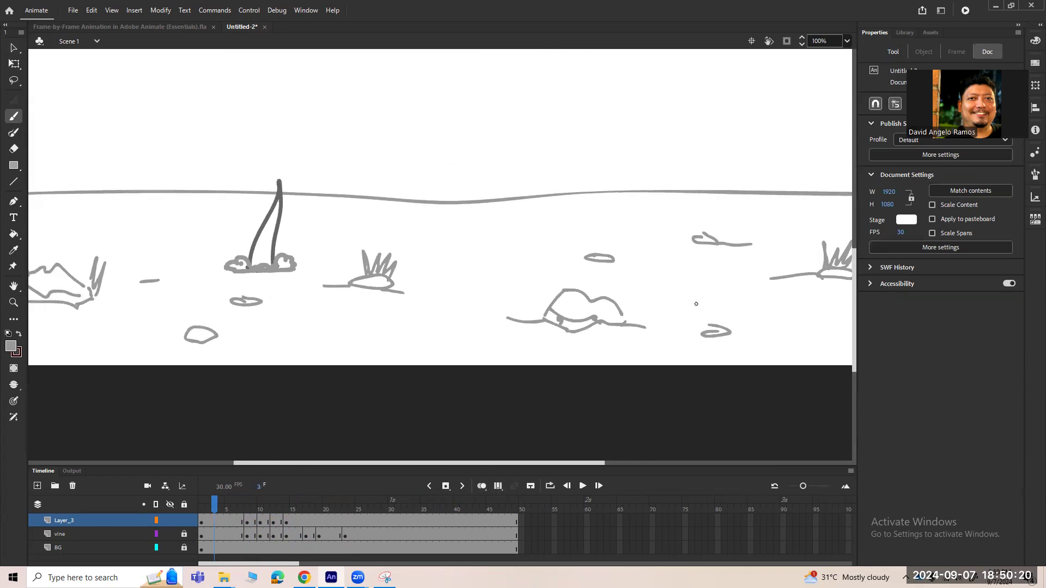
pyautogui.moveTo(215, 501)
pyautogui.mouseDown()
pyautogui.moveTo(297, 504)
pyautogui.moveTo(208, 504)
pyautogui.moveTo(280, 504)
pyautogui.moveTo(227, 508)
pyautogui.mouseUp()
pyautogui.press('.')
pyautogui.press('.')
pyautogui.press('.')
pyautogui.press('.')
pyautogui.press('.')
pyautogui.press('.')
pyautogui.press('.')
pyautogui.press('.')
pyautogui.press('.')
pyautogui.press('.')
pyautogui.press('.')
pyautogui.press('.')
pyautogui.press('.')
pyautogui.press(',')
pyautogui.press(',')
pyautogui.press(',')
pyautogui.press(',')
pyautogui.press(',')
pyautogui.press(',')
pyautogui.press(',')
pyautogui.press(',')
pyautogui.press(',')
pyautogui.press(',')
pyautogui.press(',')
pyautogui.press(',')
pyautogui.press('.')
pyautogui.press('.')
pyautogui.press('.')
pyautogui.press('.')
pyautogui.press('.')
pyautogui.press('.')
pyautogui.press('.')
pyautogui.press('.')
pyautogui.press('.')
pyautogui.press('.')
pyautogui.press('.')
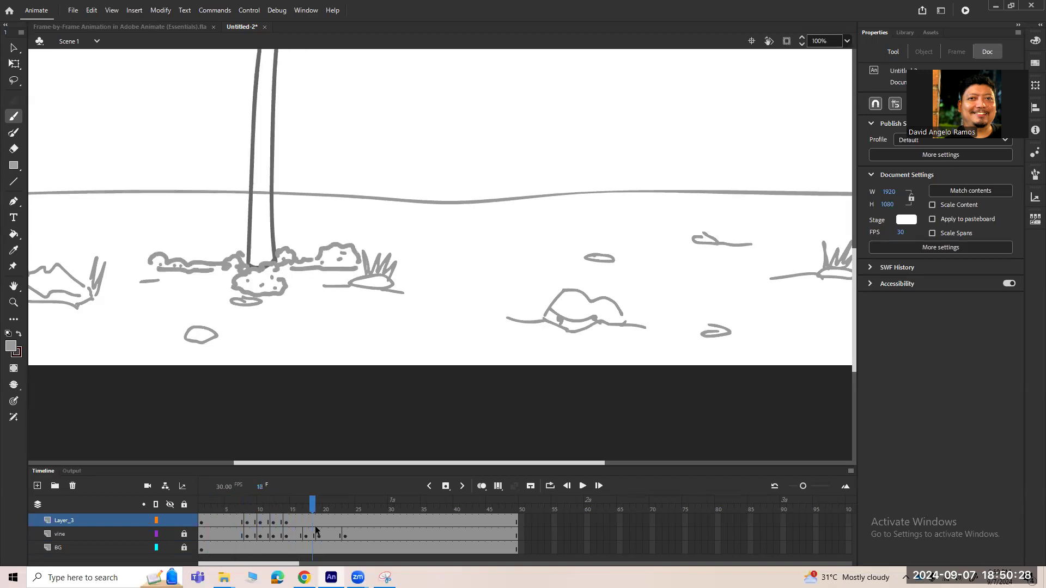
pyautogui.press(',')
pyautogui.press(',')
pyautogui.press(',')
pyautogui.press(',')
pyautogui.press(',')
pyautogui.press(',')
pyautogui.press(',')
pyautogui.press('.')
pyautogui.press('.')
pyautogui.press('.')
pyautogui.press(',')
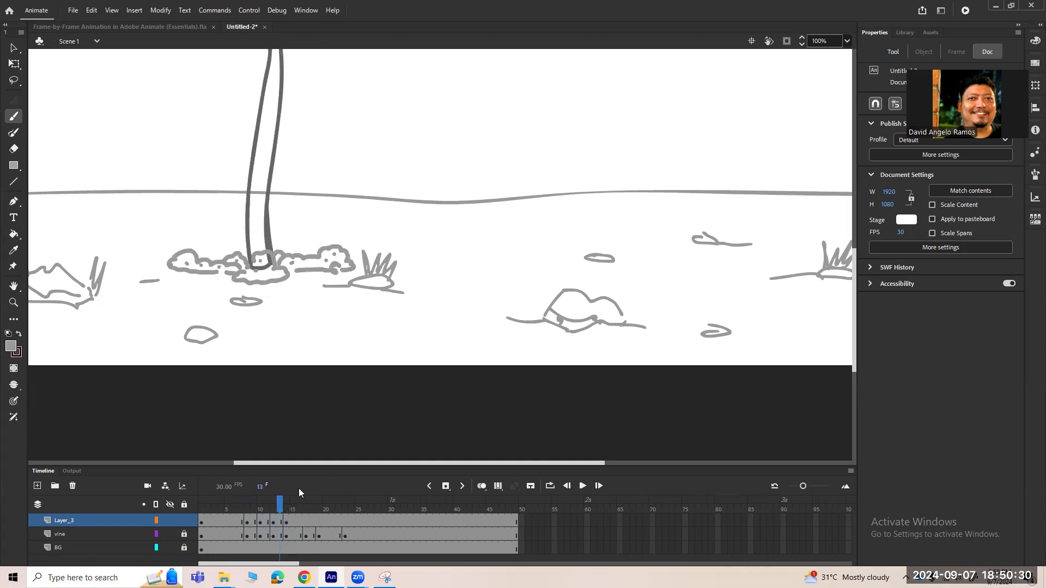
pyautogui.press('.')
pyautogui.press(',')
pyautogui.press(',')
pyautogui.press(',')
pyautogui.press(',')
pyautogui.press('.')
pyautogui.press('.')
pyautogui.press('.')
pyautogui.press('.')
# Paint an extra small puff on each side of the front puff at frame 14
pyautogui.click(240, 272)
pyautogui.moveTo(399, 252)
pyautogui.mouseDown()
pyautogui.moveTo(378, 263)
pyautogui.moveTo(383, 289)
pyautogui.moveTo(426, 279)
pyautogui.mouseUp()
pyautogui.moveTo(544, 256); pyautogui.dragTo(605, 276)
pyautogui.moveTo(545, 272)
pyautogui.mouseDown()
pyautogui.moveTo(548, 286)
pyautogui.moveTo(600, 272)
pyautogui.mouseUp()
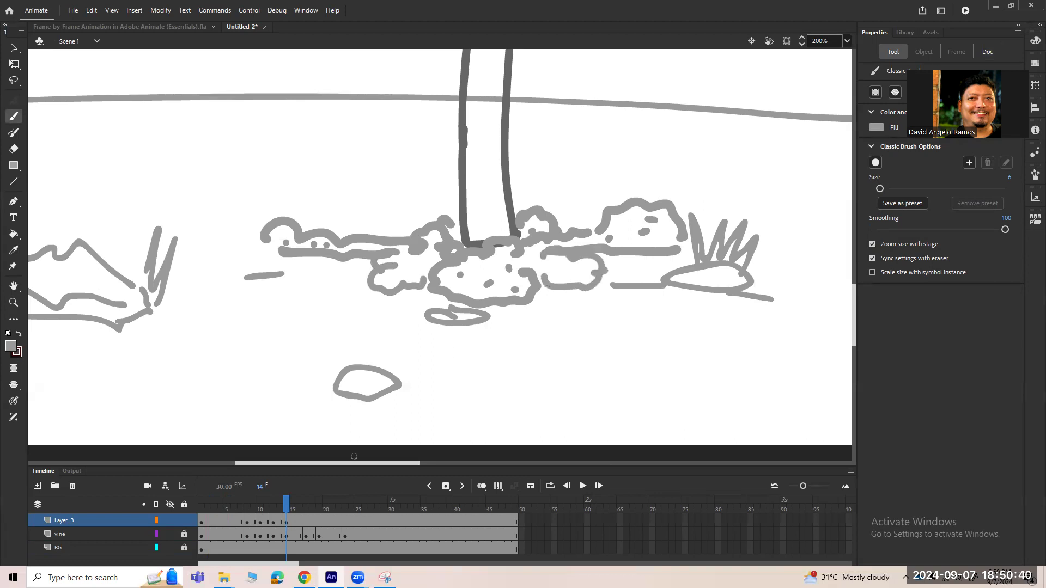
# Play back the animation and examine the tree and cloud motion across the whole stage
pyautogui.click(305, 520)
pyautogui.press('Return')
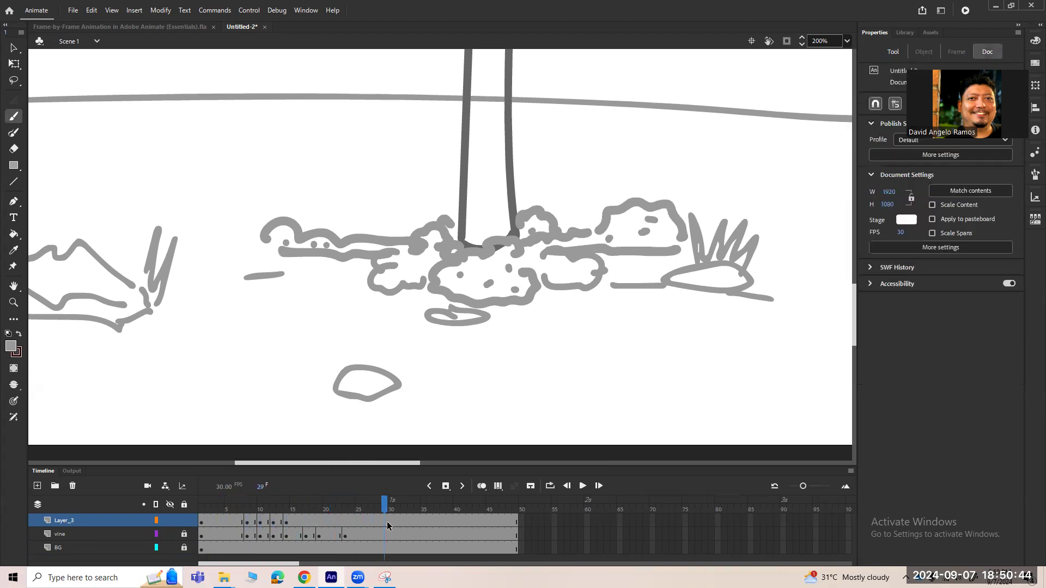
pyautogui.hotkey('ctrl', '-')
pyautogui.hotkey('ctrl', '-')
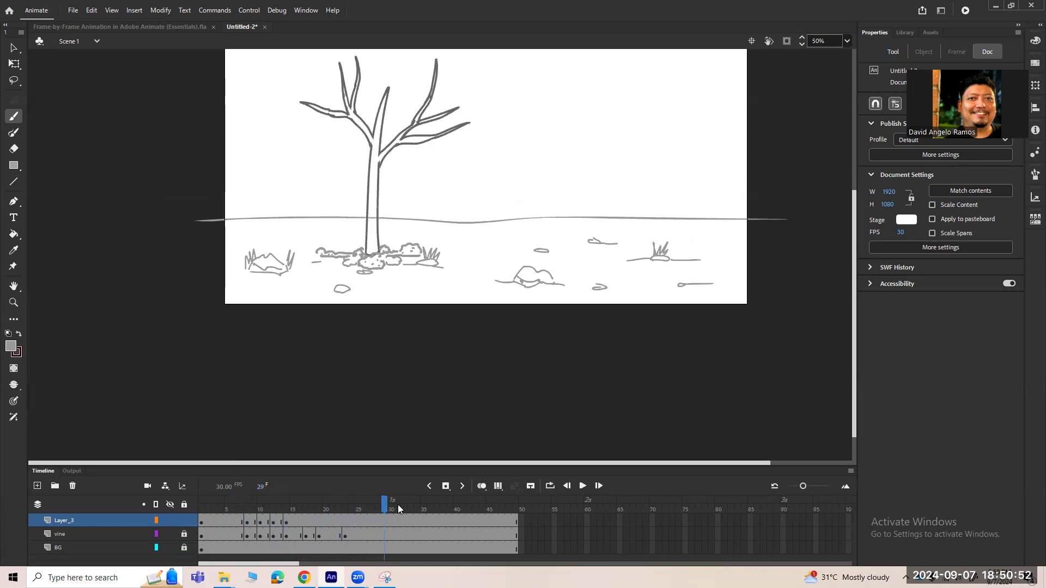
pyautogui.press('space')
pyautogui.moveTo(565, 344); pyautogui.dragTo(494, 441)
pyautogui.press('z')
pyautogui.moveTo(153, 109); pyautogui.dragTo(696, 428)
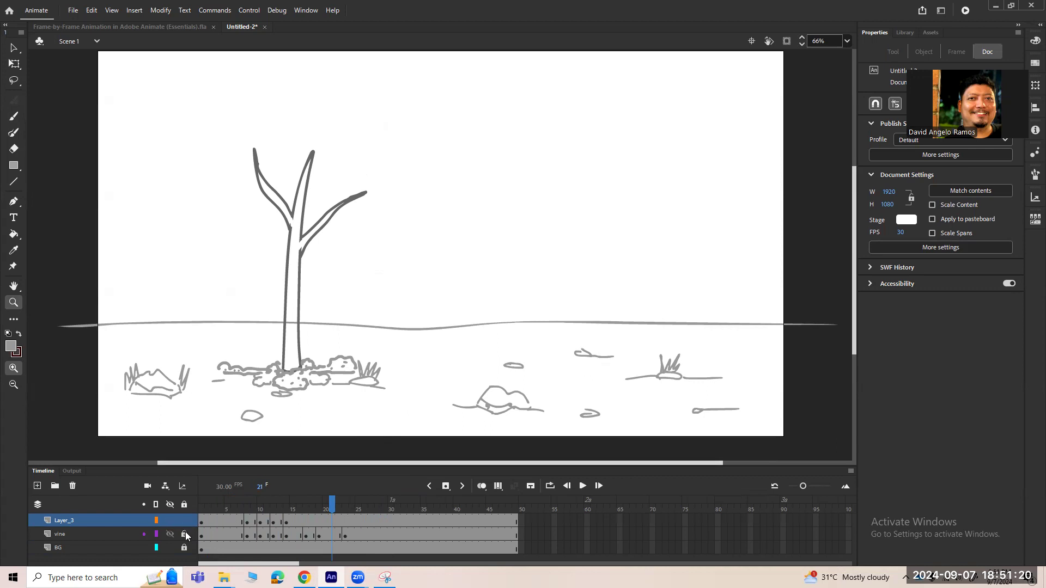
# Rename the cloud layer as soil, and select the vine layer at frame 23
pyautogui.doubleClick(66, 521)
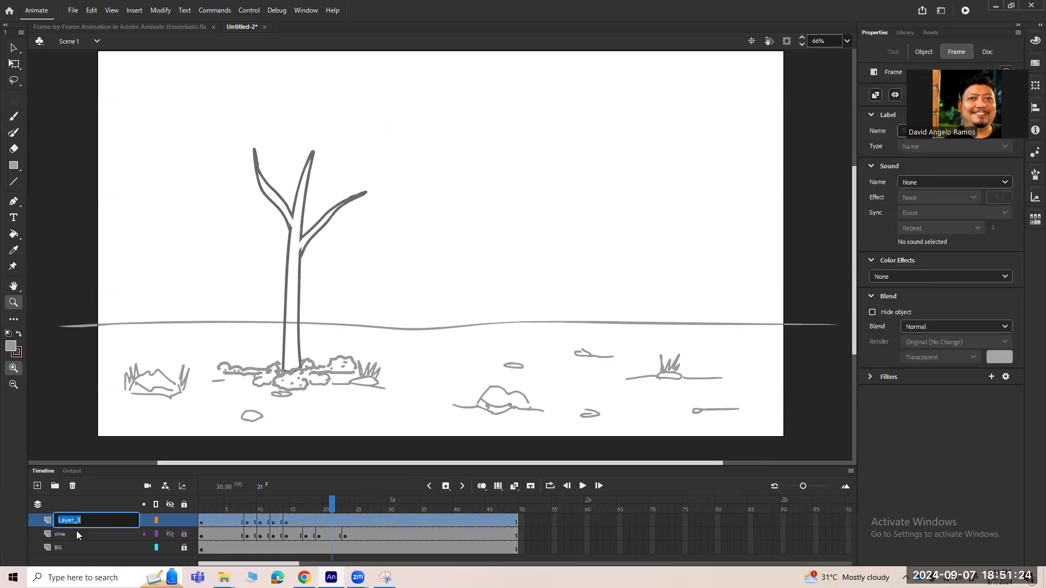
pyautogui.write('soi')
pyautogui.click(114, 535)
pyautogui.press('.')
pyautogui.press('.')
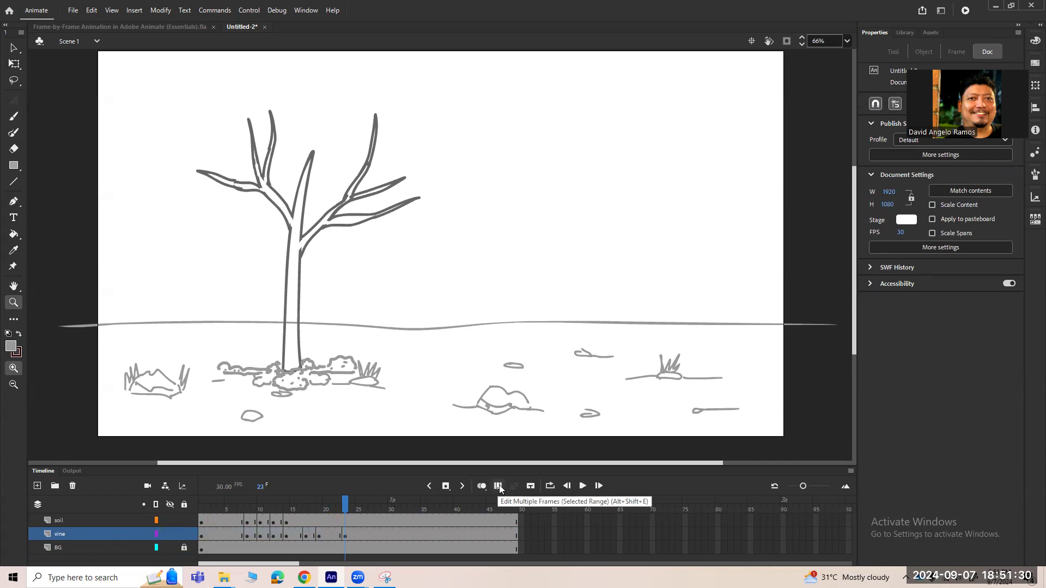
# Turn on multiple-frame editing from frame 1 to about frame 32 and select all artwork on the soil and vine layers
pyautogui.click(498, 487)
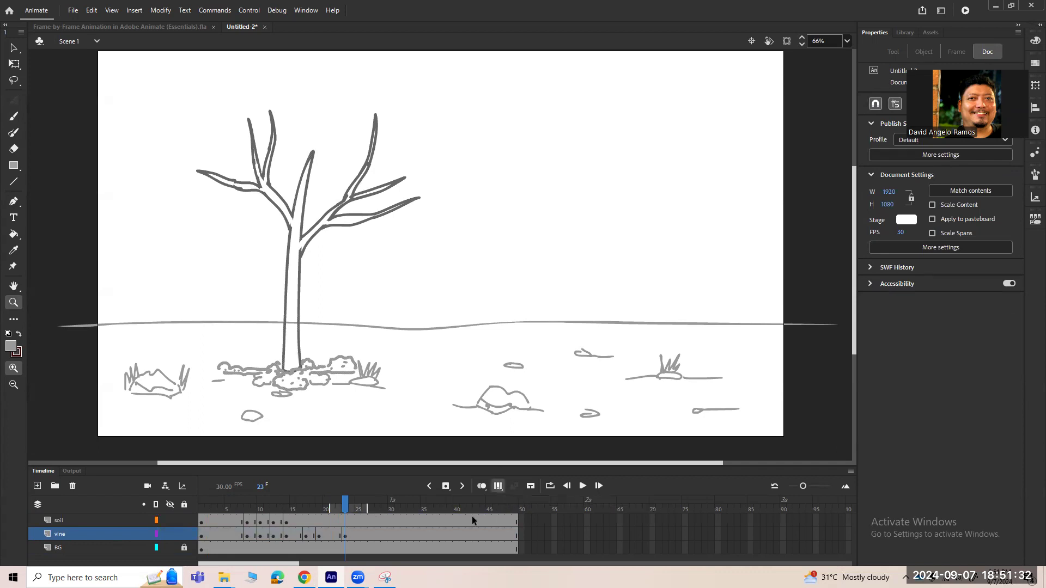
pyautogui.moveTo(330, 509); pyautogui.dragTo(240, 509)
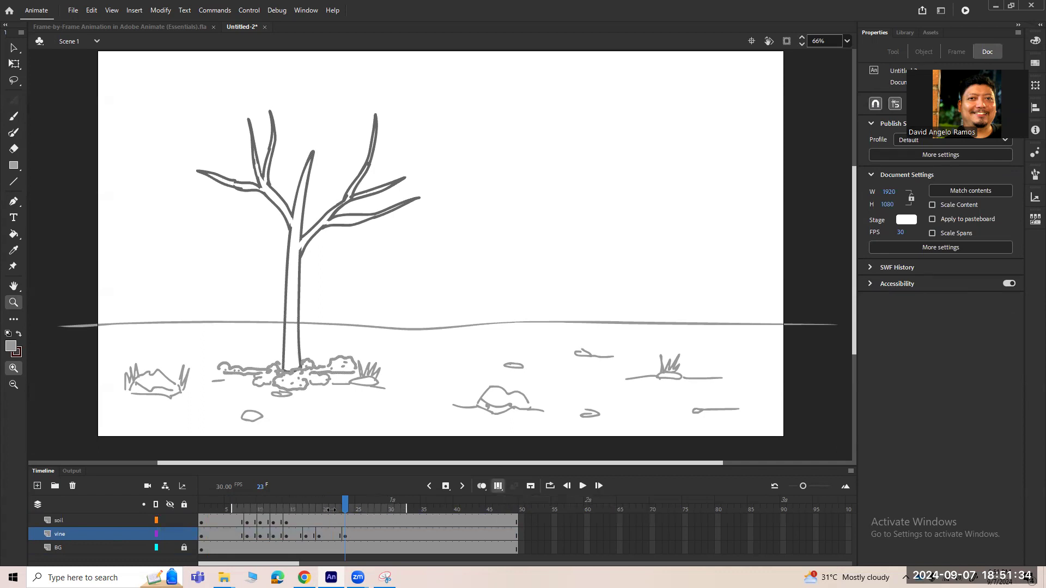
pyautogui.hotkey('ctrl', 'a')
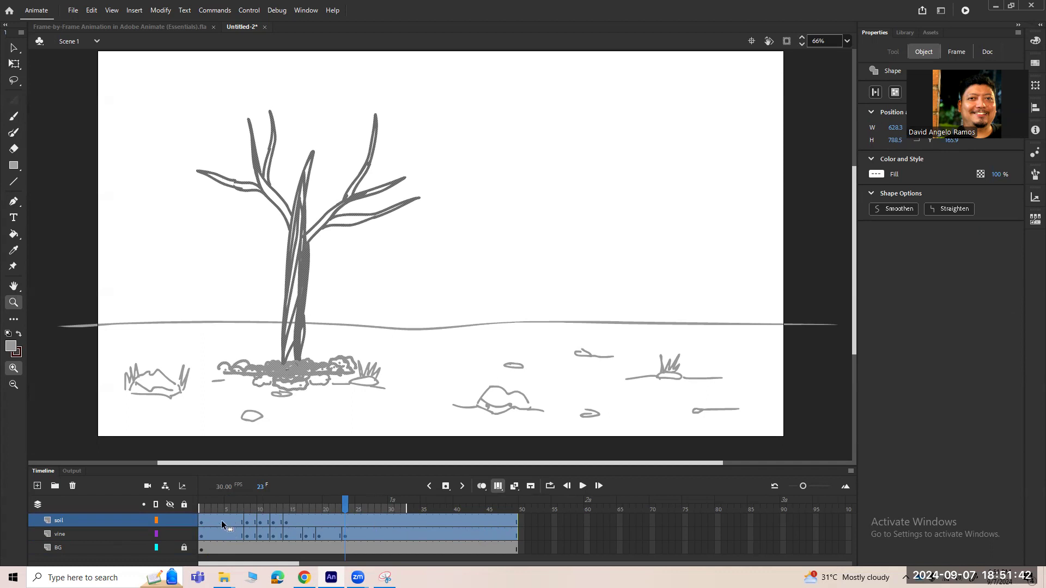
# Nudge the selected tree and soil drawings slightly up and to the right across all frames
pyautogui.hotkey('shift', 'Up')
pyautogui.hotkey('shift', 'Up')
pyautogui.hotkey('shift', 'Up')
pyautogui.hotkey('shift', 'Right')
pyautogui.hotkey('shift', 'Right')
pyautogui.hotkey('shift', 'Right')
pyautogui.hotkey('shift', 'Right')
pyautogui.hotkey('shift', 'Right')
pyautogui.hotkey('shift', 'Right')
pyautogui.hotkey('shift', 'Right')
pyautogui.hotkey('shift', 'Right')
pyautogui.hotkey('shift', 'Right')
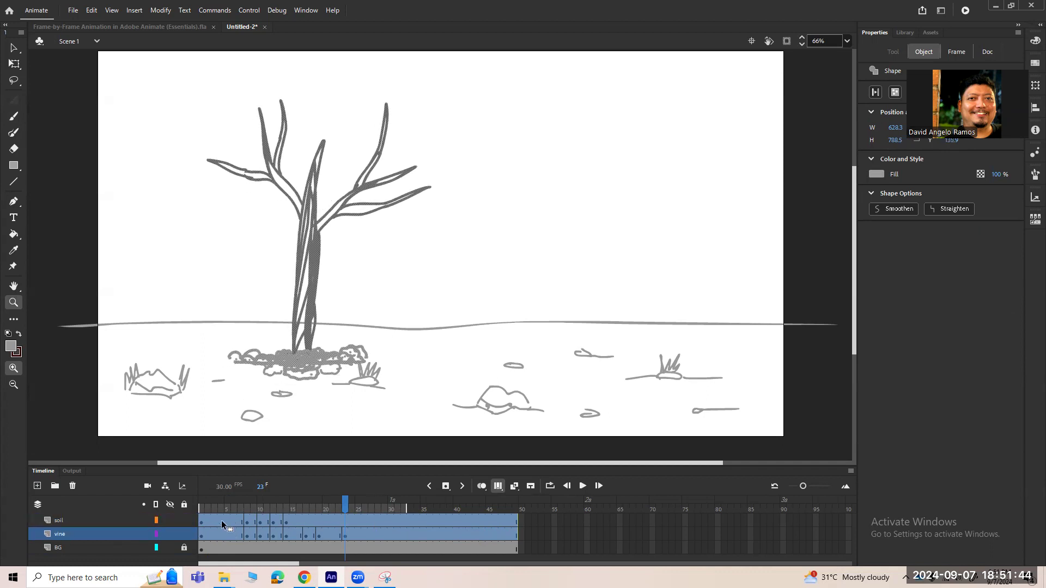
# Move the selected tree and soil drawings right to the middle of the stage across all frames, and turn off multiple-frame editing
pyautogui.hotkey('shift', 'Right')
pyautogui.hotkey('shift', 'Right')
pyautogui.hotkey('shift', 'Right')
pyautogui.hotkey('shift', 'Right')
pyautogui.hotkey('shift', 'Right')
pyautogui.hotkey('shift', 'Right')
pyautogui.hotkey('shift', 'Right')
pyautogui.hotkey('shift', 'Right')
pyautogui.hotkey('shift', 'Right')
pyautogui.hotkey('shift', 'Right')
pyautogui.hotkey('shift', 'Right')
pyautogui.hotkey('shift', 'Right')
pyautogui.hotkey('shift', 'Right')
pyautogui.hotkey('shift', 'Right')
pyautogui.hotkey('shift', 'Right')
pyautogui.hotkey('shift', 'Right')
pyautogui.hotkey('shift', 'Right')
pyautogui.hotkey('shift', 'Right')
pyautogui.hotkey('shift', 'Right')
pyautogui.hotkey('shift', 'Right')
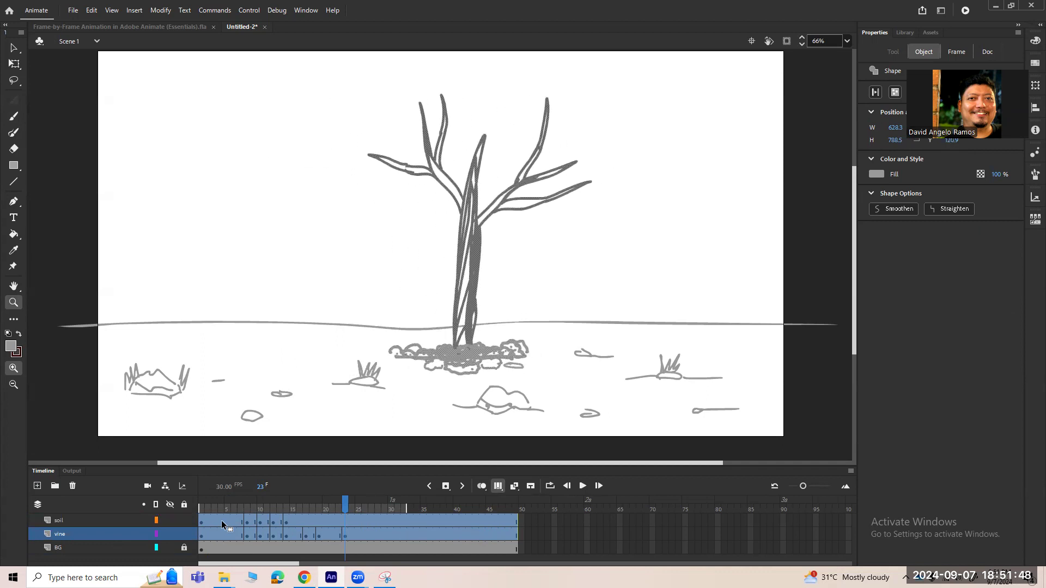
pyautogui.click(498, 486)
# Play back the animation from the early frames and examine the repositioned tree and soil burst across the whole stage
pyautogui.click(247, 502)
pyautogui.press('Return')
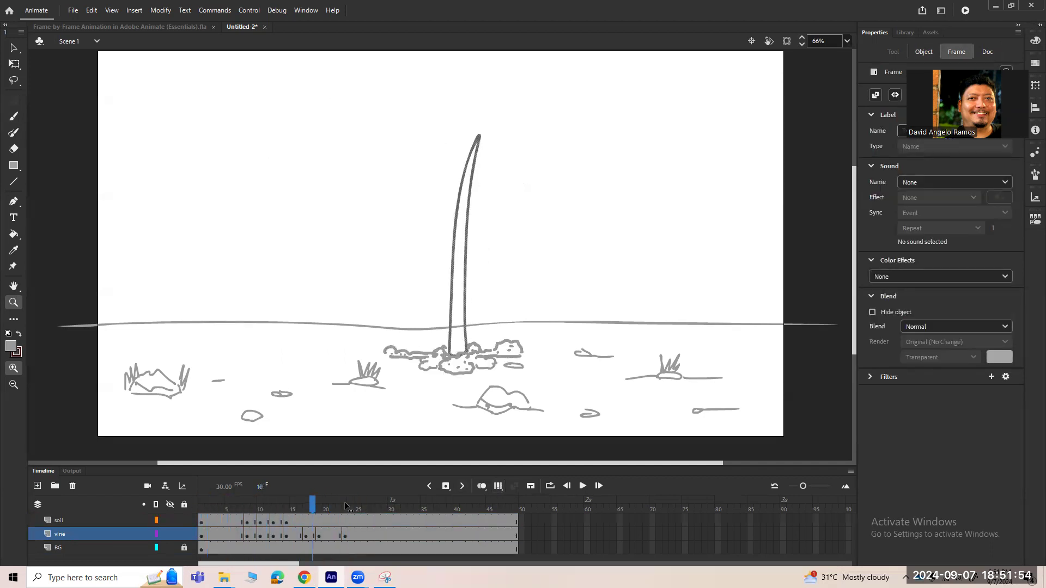
pyautogui.hotkey('ctrl', '-')
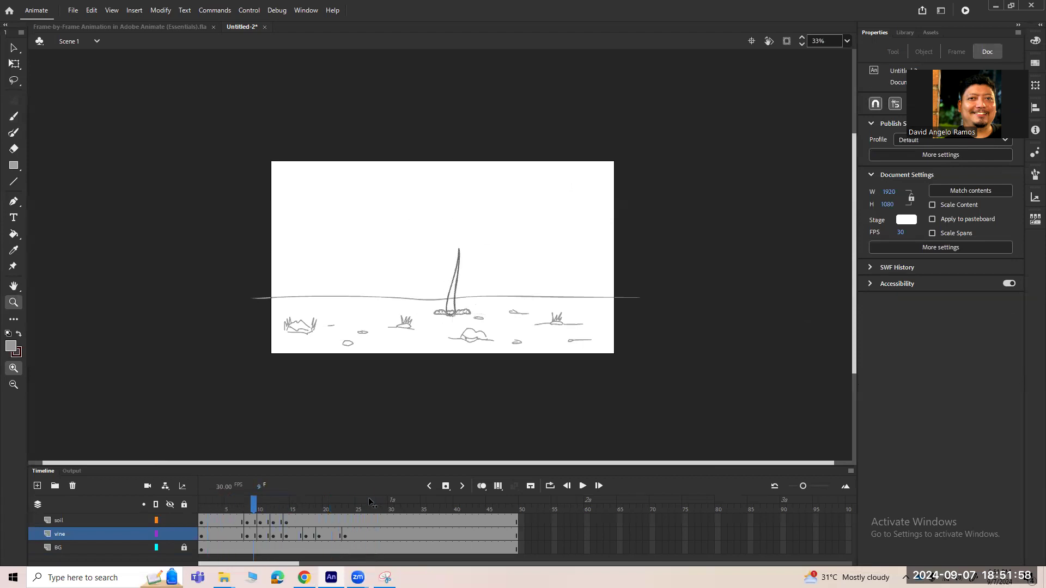
pyautogui.press('Return')
pyautogui.moveTo(265, 154); pyautogui.dragTo(621, 373)
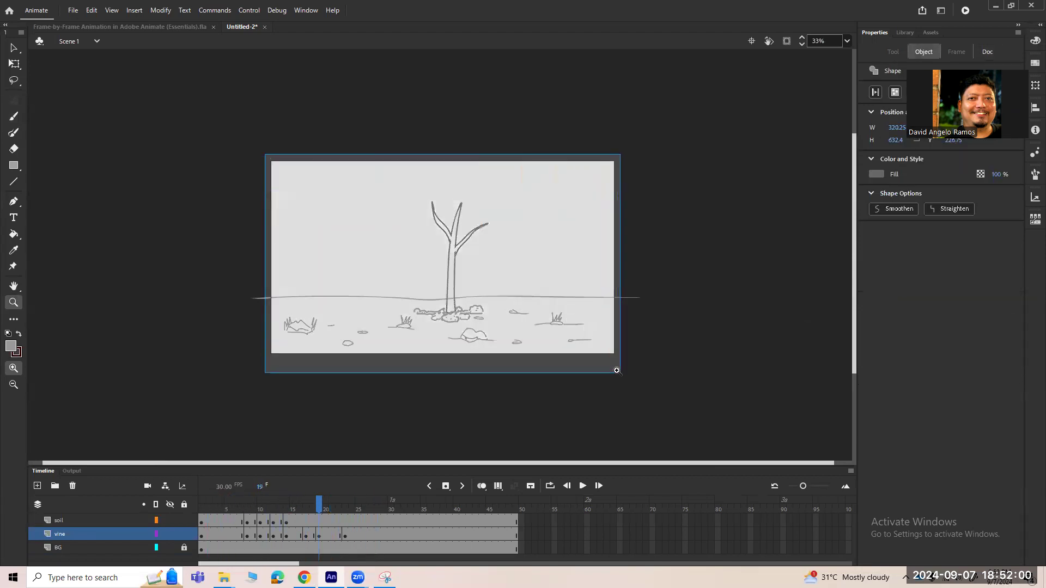
pyautogui.moveTo(317, 502); pyautogui.dragTo(233, 502)
pyautogui.press('Return')
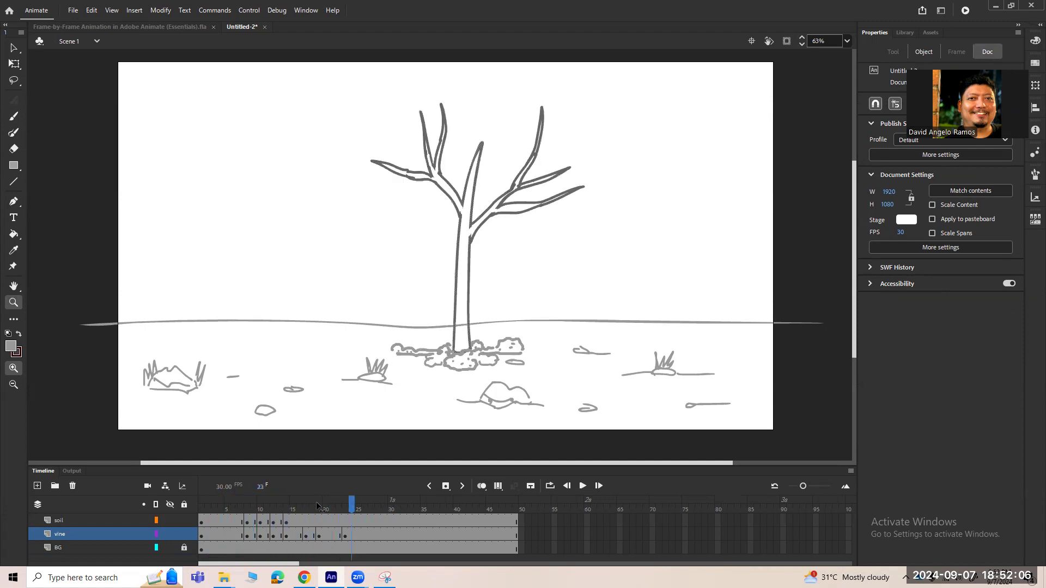
# Save the animation as an Animate document named Growing Vine 2024 in the For lecture demos folder
pyautogui.hotkey('ctrl', 's')
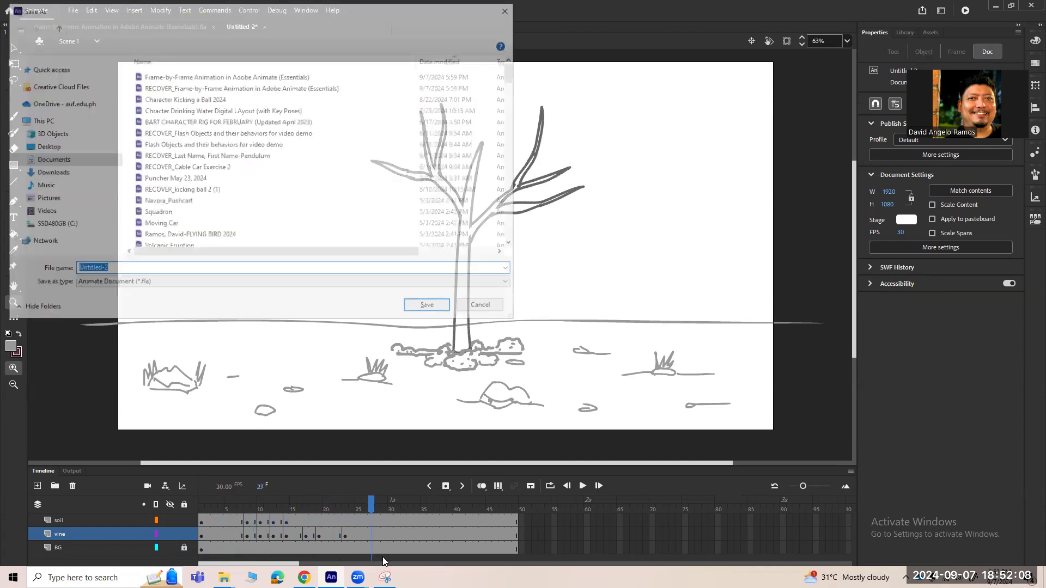
pyautogui.write('Growing Vine 2024')
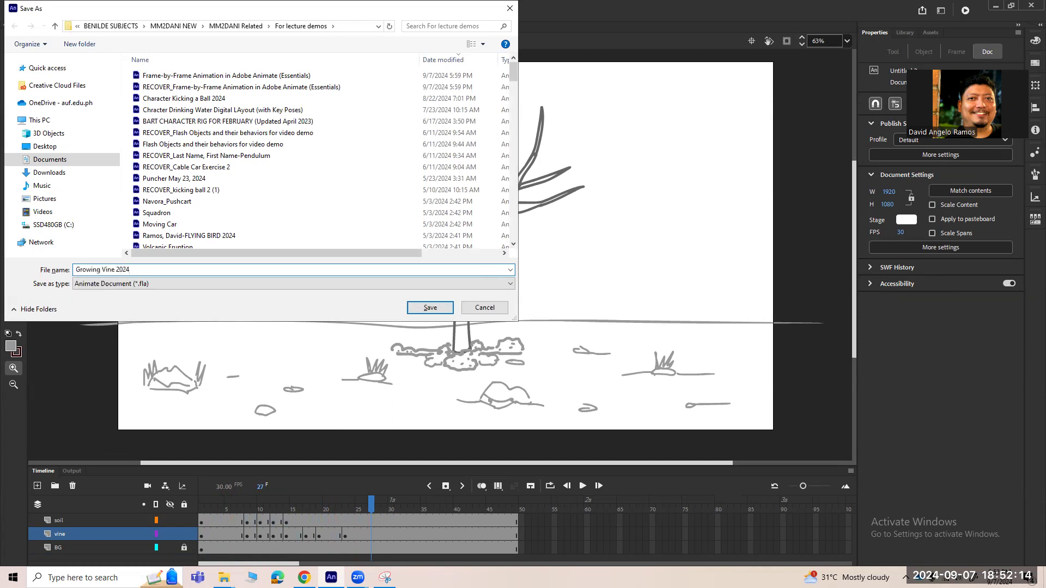
pyautogui.press('Return')
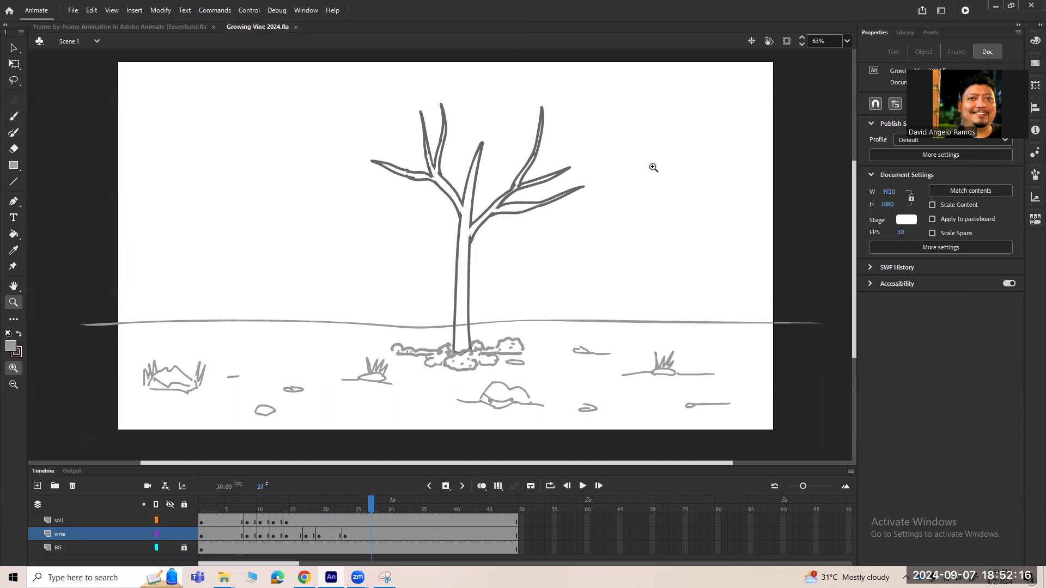
pyautogui.moveTo(369, 508)
pyautogui.mouseDown()
pyautogui.moveTo(242, 513)
pyautogui.moveTo(361, 524)
pyautogui.mouseUp()
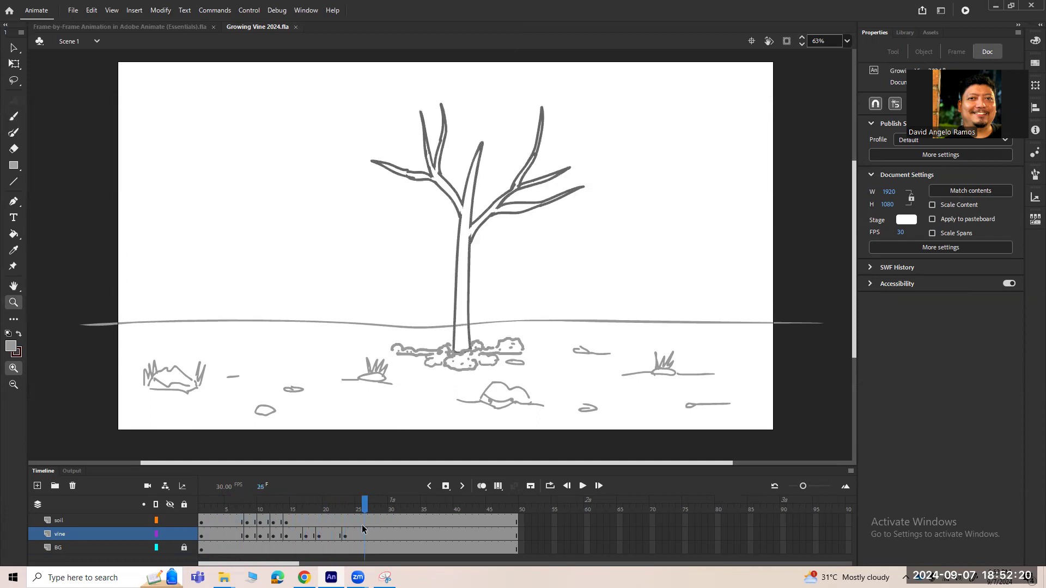